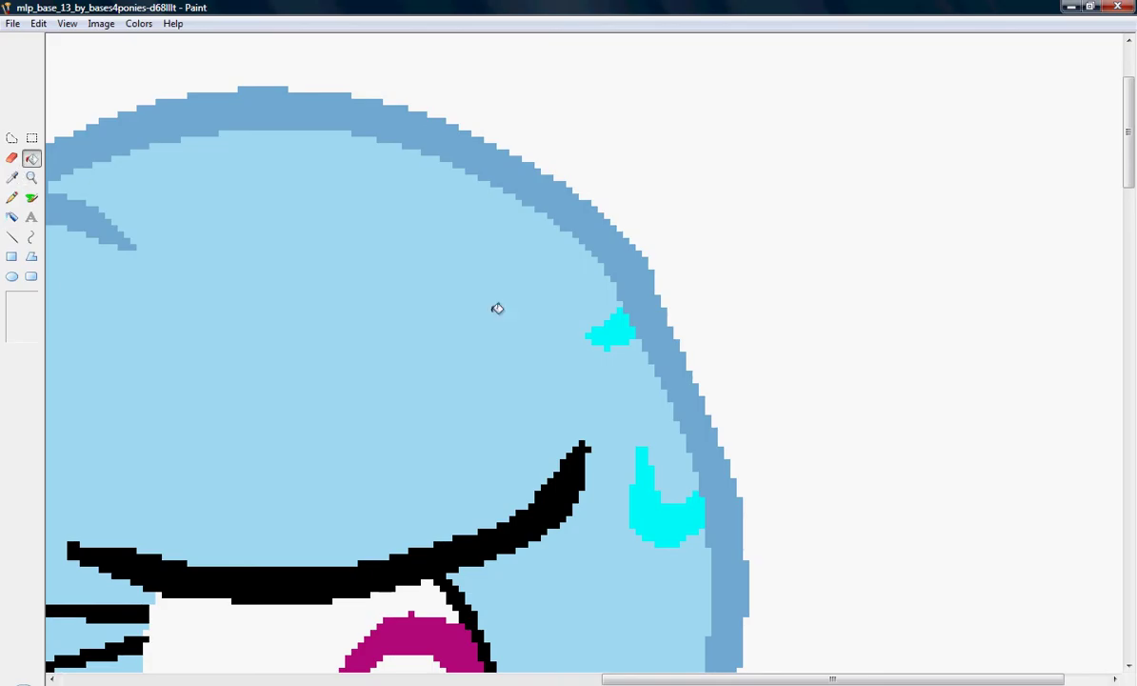
Fill the two cyan patches near the forehead's edge with the light blue body colour.
{"action": "left_click", "coordinate": [614, 331]}
{"action": "left_click", "coordinate": [644, 505]}
{"action": "scroll", "coordinate": [636, 514], "scroll_direction": "down", "scroll_amount": 4}
{"action": "scroll", "coordinate": [626, 520], "scroll_direction": "up", "scroll_amount": 3}
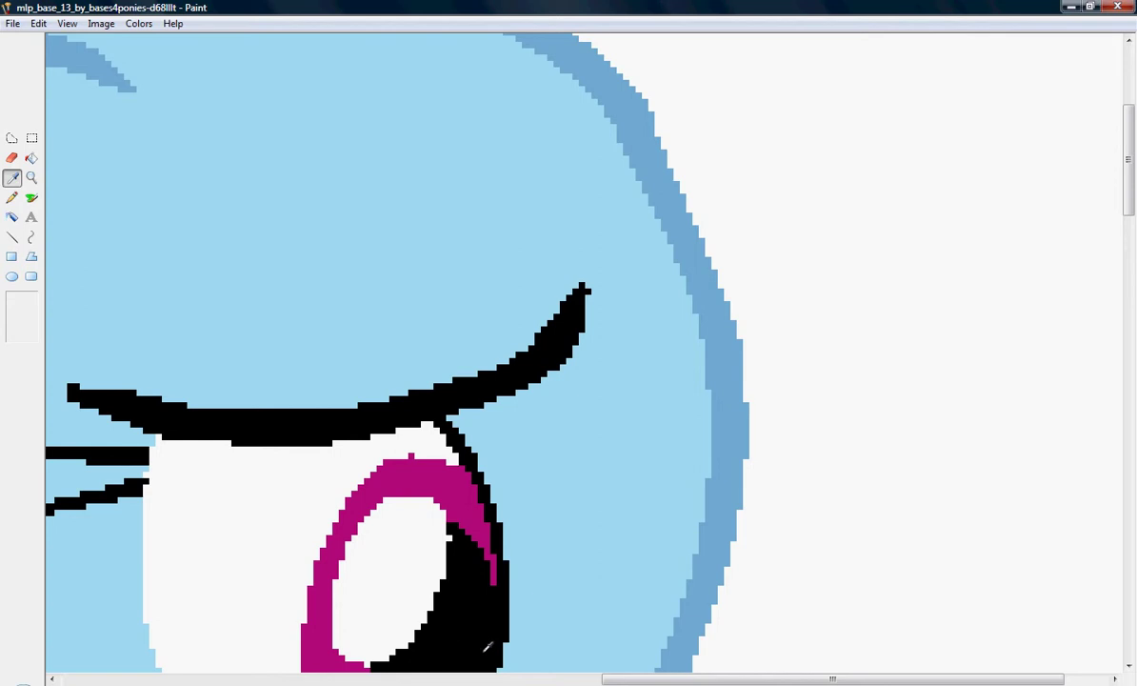
Draw a thin black arched outline above the eyelid, running from the eye's front corner round to its back edge.
{"action": "left_click", "coordinate": [386, 634]}
{"action": "scroll", "coordinate": [4, 407], "scroll_direction": "down", "scroll_amount": 4}
{"action": "scroll", "coordinate": [5, 407], "scroll_direction": "up", "scroll_amount": 2}
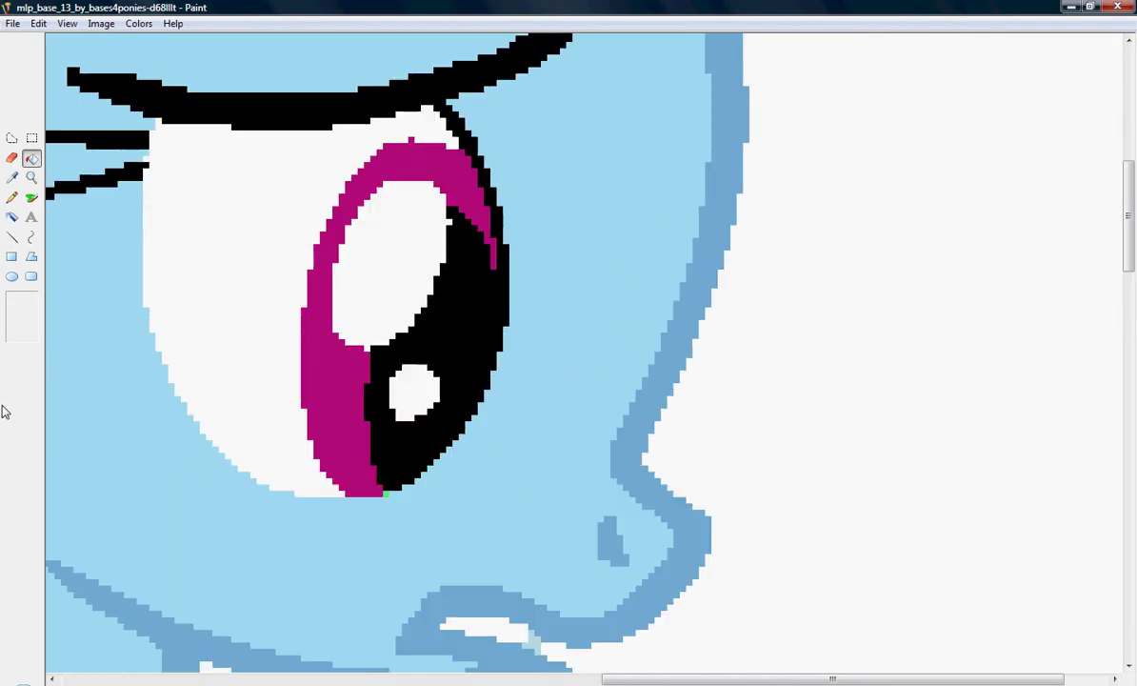
{"action": "left_click", "coordinate": [32, 237]}
{"action": "scroll", "coordinate": [203, 290], "scroll_direction": "up", "scroll_amount": 3}
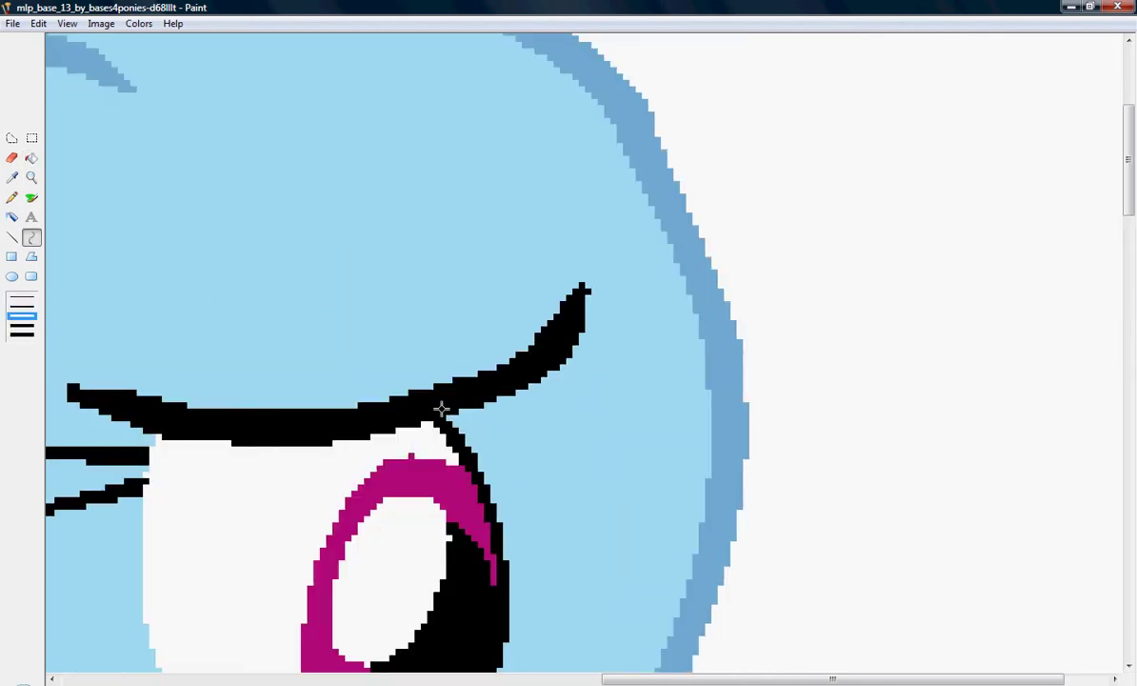
{"action": "left_click_drag", "start_coordinate": [441, 408], "coordinate": [372, 305]}
{"action": "left_click", "coordinate": [16, 308]}
{"action": "left_click_drag", "start_coordinate": [390, 365], "coordinate": [312, 219]}
{"action": "left_click_drag", "start_coordinate": [192, 210], "coordinate": [142, 455]}
{"action": "left_click_drag", "start_coordinate": [176, 348], "coordinate": [155, 271]}
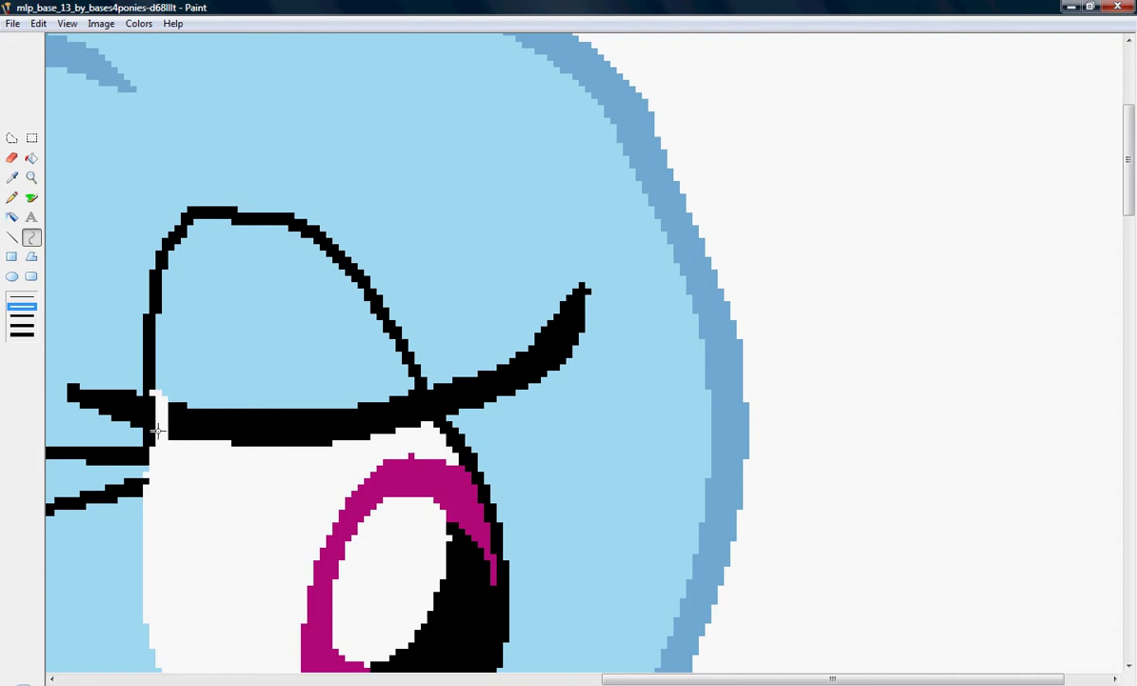
Fill the area inside the new arch and the thick black eyelid band with the eye's white.
{"action": "left_click", "coordinate": [31, 157]}
{"action": "left_click", "coordinate": [256, 332]}
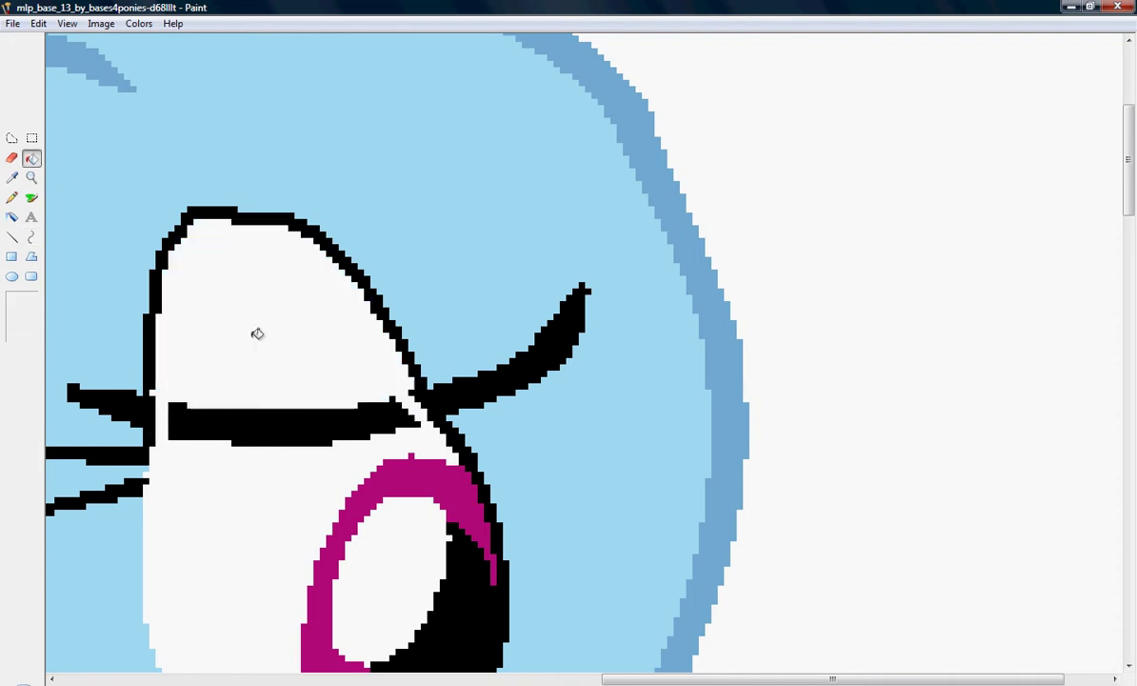
{"action": "left_click", "coordinate": [267, 420]}
{"action": "scroll", "coordinate": [282, 404], "scroll_direction": "down", "scroll_amount": 5}
{"action": "scroll", "coordinate": [226, 358], "scroll_direction": "up", "scroll_amount": 5}
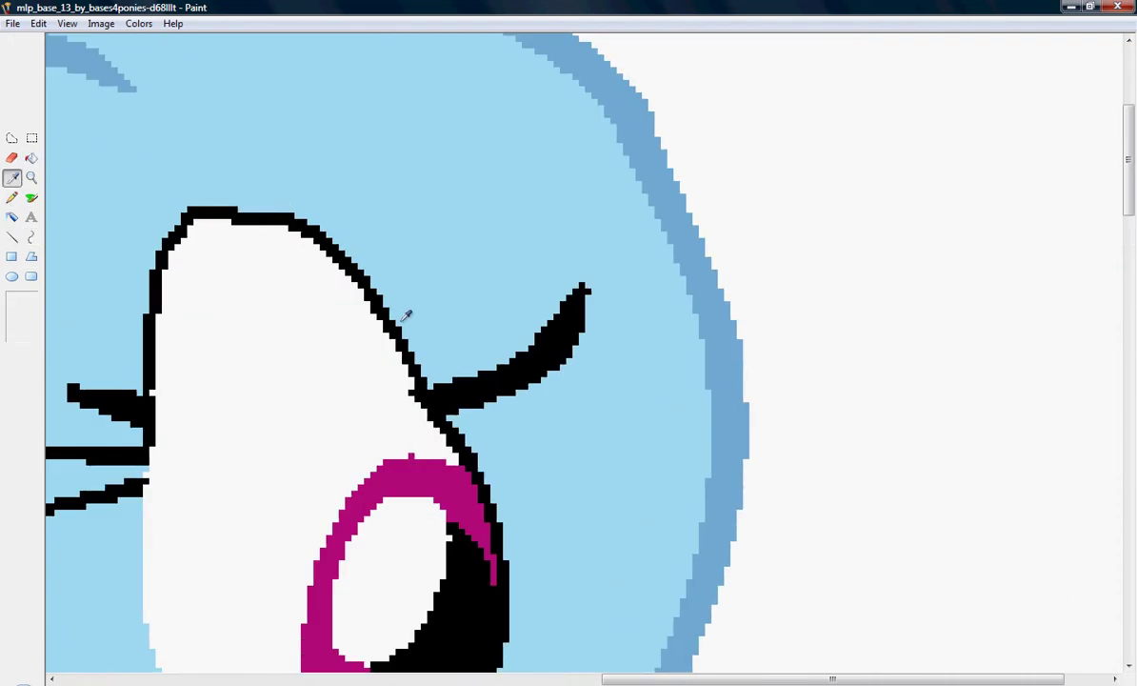
Draw a lower black curve as the eye's top edge and blend the taller arch above it into the light blue head.
{"action": "left_click", "coordinate": [32, 237]}
{"action": "mouse_move", "coordinate": [151, 394]}
{"action": "left_mouse_down"}
{"action": "mouse_move", "coordinate": [413, 396]}
{"action": "mouse_move", "coordinate": [356, 399]}
{"action": "mouse_move", "coordinate": [291, 316]}
{"action": "left_mouse_up"}
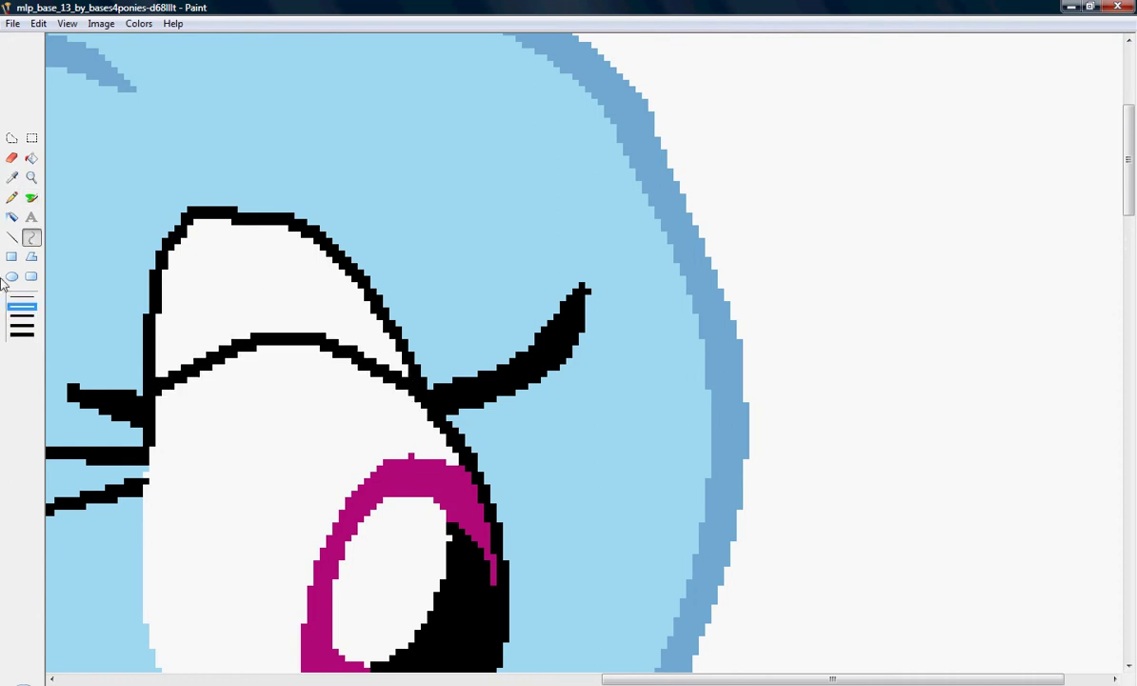
{"action": "left_click", "coordinate": [11, 197]}
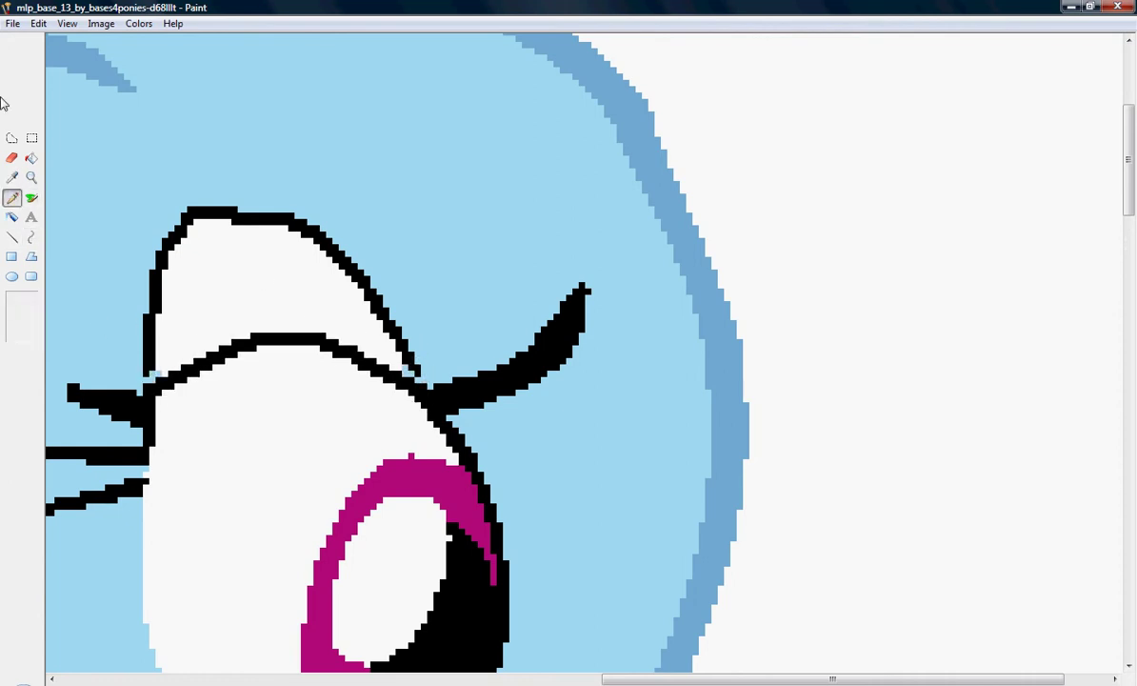
{"action": "left_click", "coordinate": [31, 157]}
{"action": "left_click", "coordinate": [267, 246]}
Switch to the browser, open the suggested "Coming Home [PMV]" YouTube video, and return to Paint.
{"action": "key", "text": "alt+Tab"}
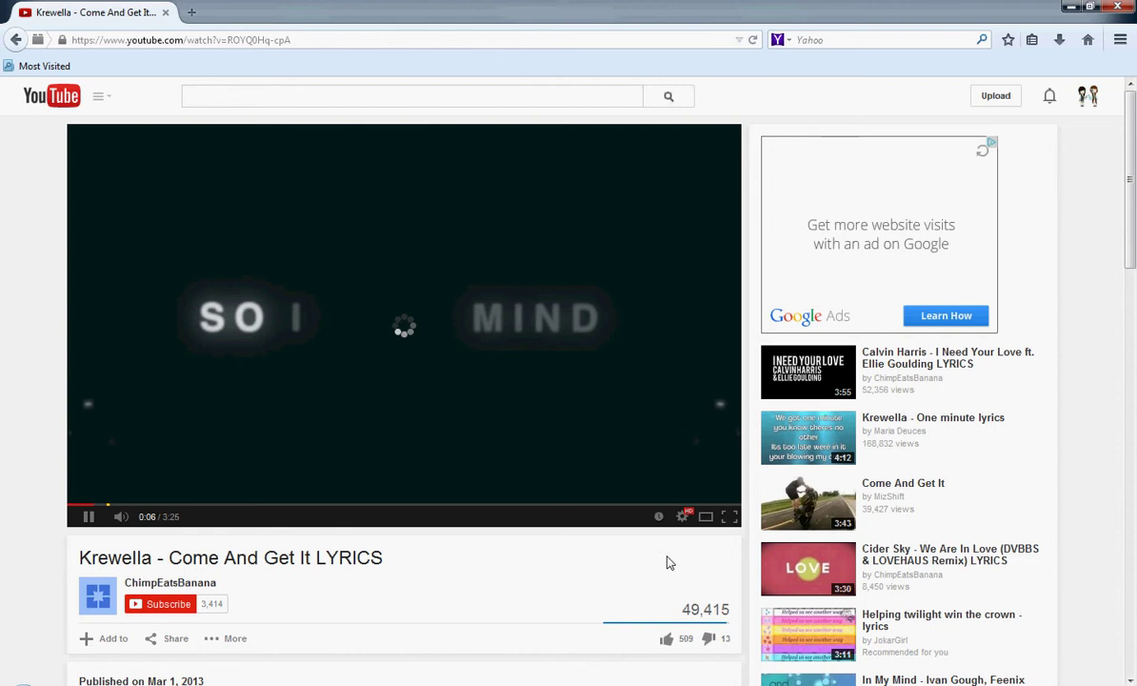
{"action": "left_click", "coordinate": [250, 38]}
{"action": "type", "text": "coming"}
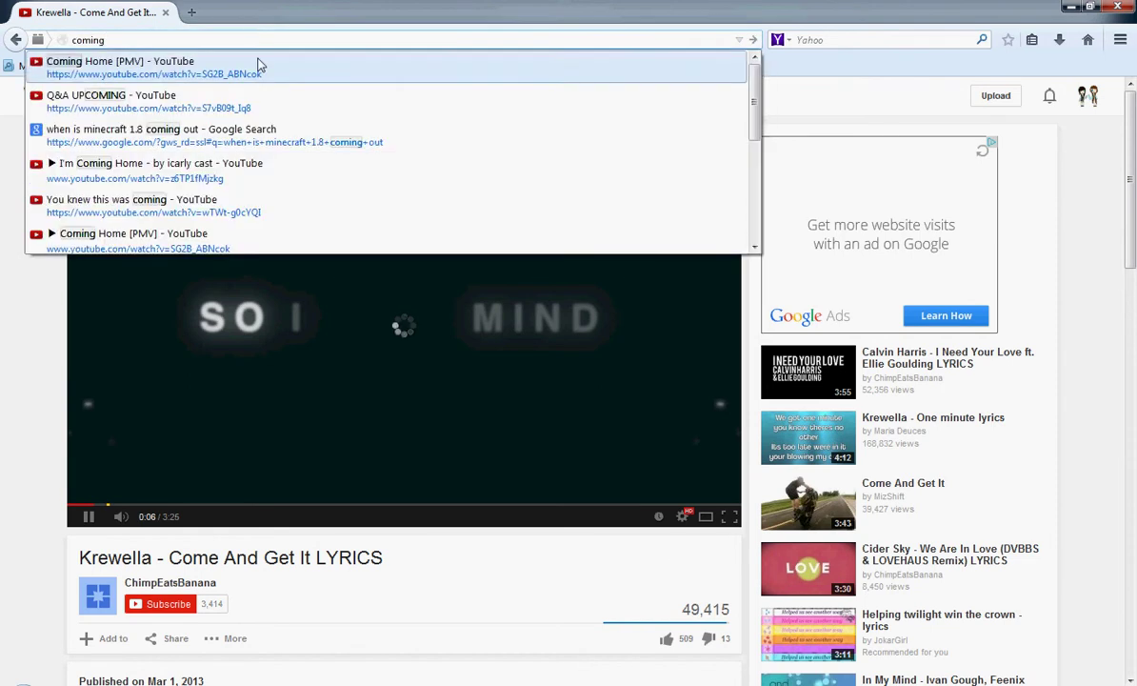
{"action": "left_click", "coordinate": [260, 65]}
{"action": "key", "text": "alt+Tab"}
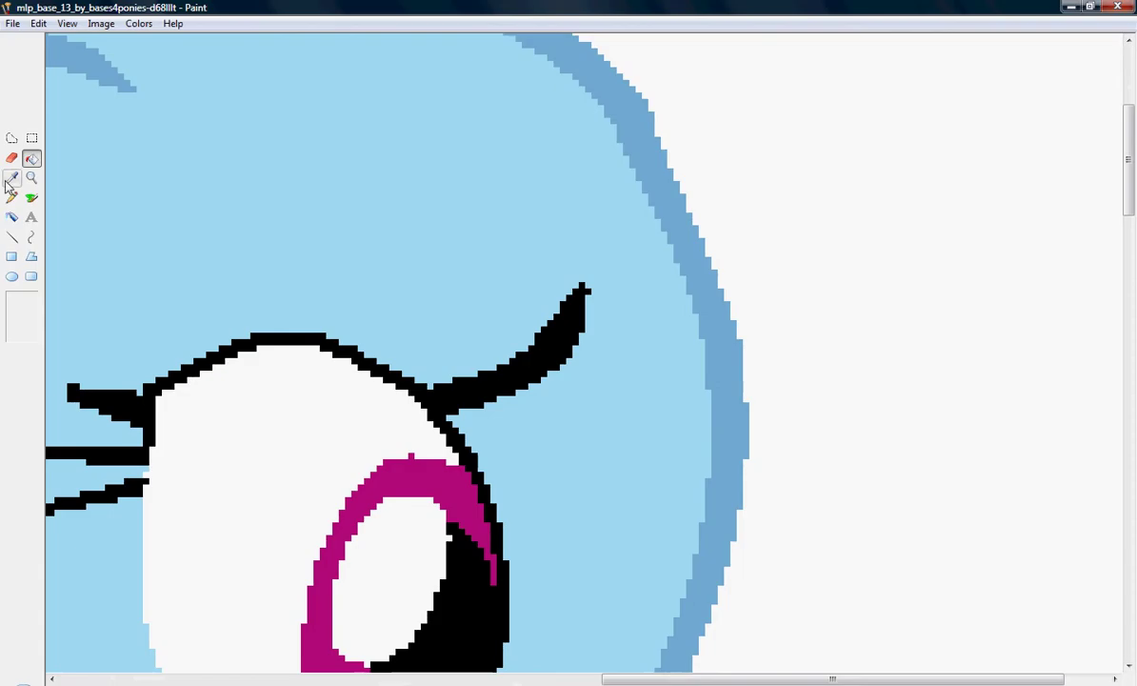
Remove the thick black eyelash at the eye's front corner, restoring the light blue there and tidying the eye outline.
{"action": "left_click", "coordinate": [12, 138]}
{"action": "mouse_move", "coordinate": [427, 371]}
{"action": "left_mouse_down"}
{"action": "mouse_move", "coordinate": [506, 437]}
{"action": "mouse_move", "coordinate": [619, 321]}
{"action": "mouse_move", "coordinate": [428, 358]}
{"action": "left_mouse_up"}
{"action": "right_click", "coordinate": [428, 358]}
{"action": "left_click", "coordinate": [448, 370]}
{"action": "left_click", "coordinate": [13, 178]}
{"action": "left_click", "coordinate": [150, 186]}
{"action": "left_click", "coordinate": [439, 327]}
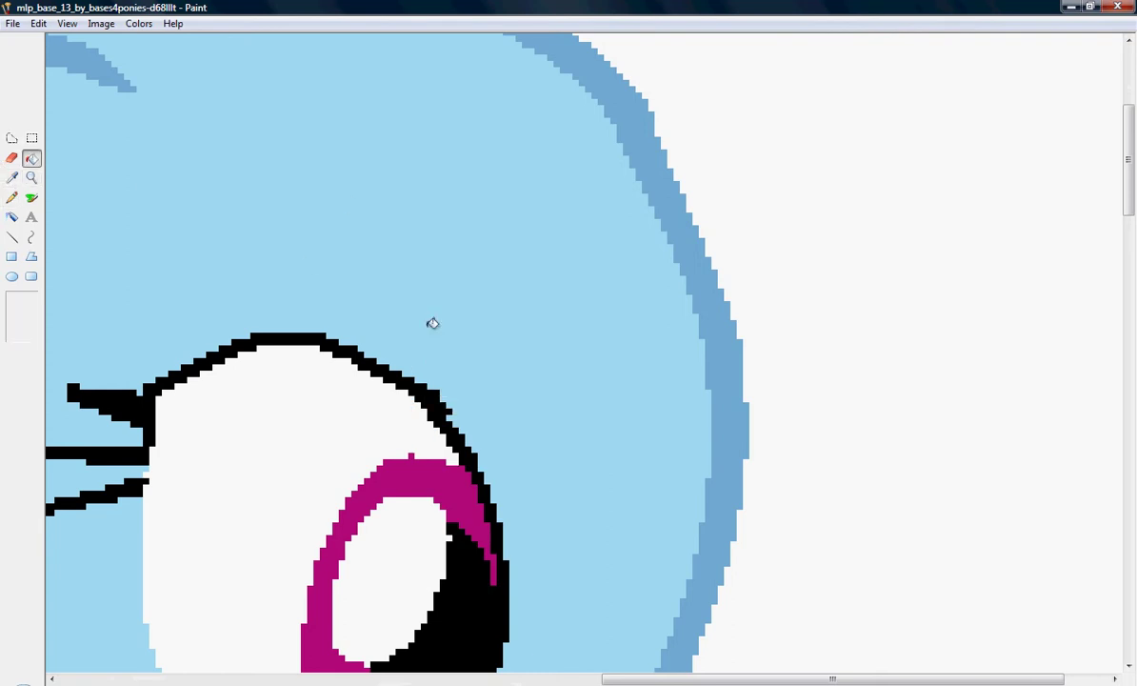
{"action": "left_click", "coordinate": [11, 197]}
Draw a magenta curve along the front edge of the iris, down to its lowest point.
{"action": "scroll", "coordinate": [458, 404], "scroll_direction": "down", "scroll_amount": 5}
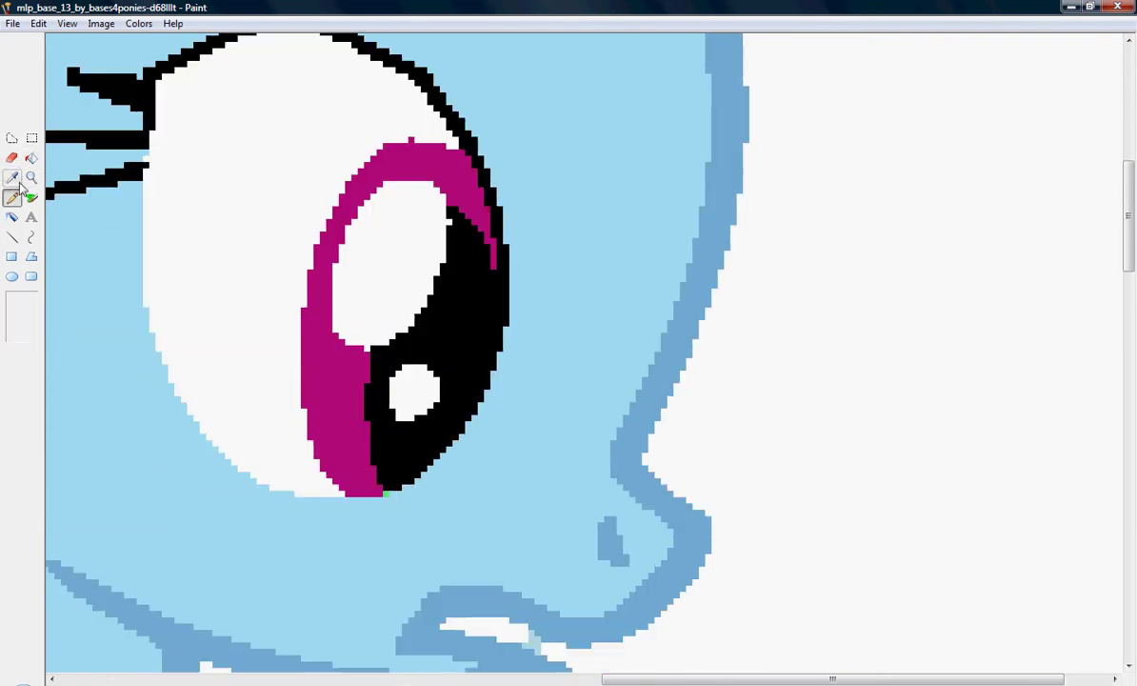
{"action": "left_click", "coordinate": [31, 238]}
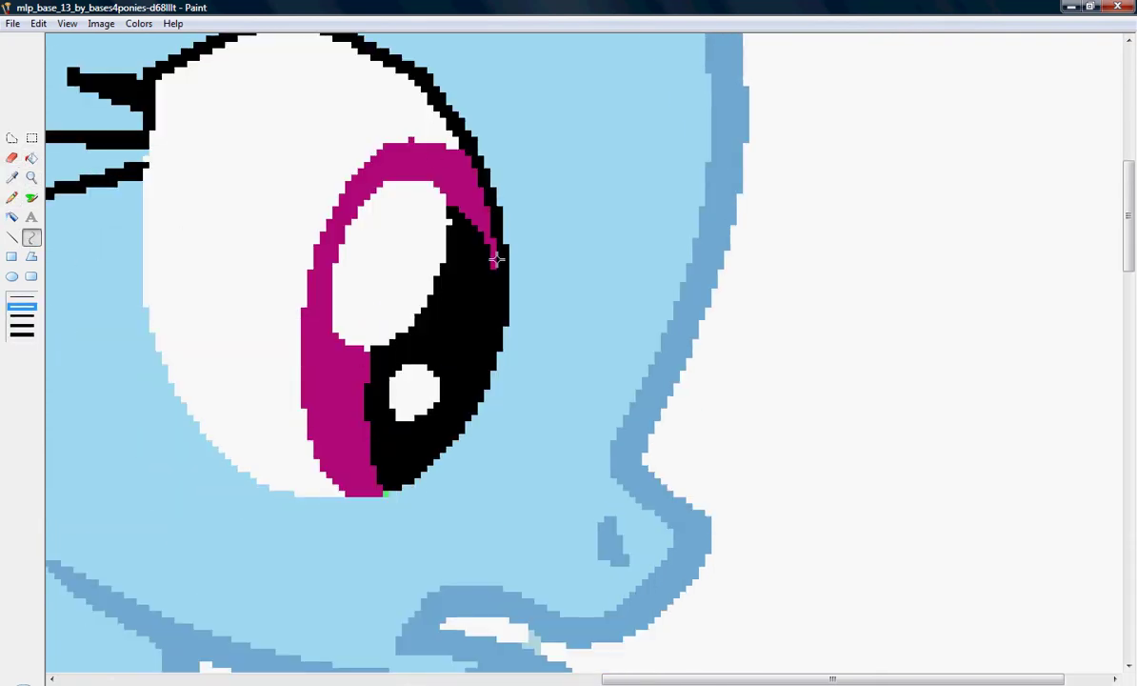
{"action": "left_click_drag", "start_coordinate": [493, 254], "coordinate": [379, 489]}
{"action": "left_click_drag", "start_coordinate": [436, 438], "coordinate": [495, 361]}
{"action": "left_click_drag", "start_coordinate": [449, 405], "coordinate": [480, 387]}
Fill the black pupil and both white highlights with the iris magenta.
{"action": "left_click", "coordinate": [31, 158]}
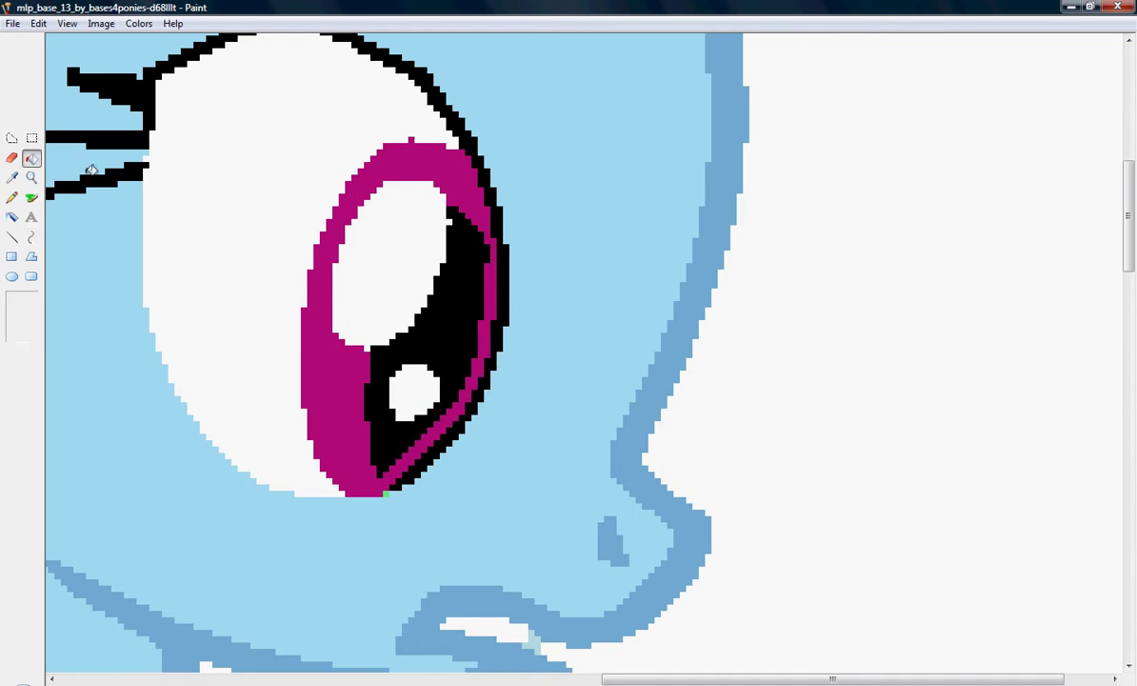
{"action": "left_click", "coordinate": [448, 295]}
{"action": "left_click", "coordinate": [390, 275]}
{"action": "left_click", "coordinate": [408, 386]}
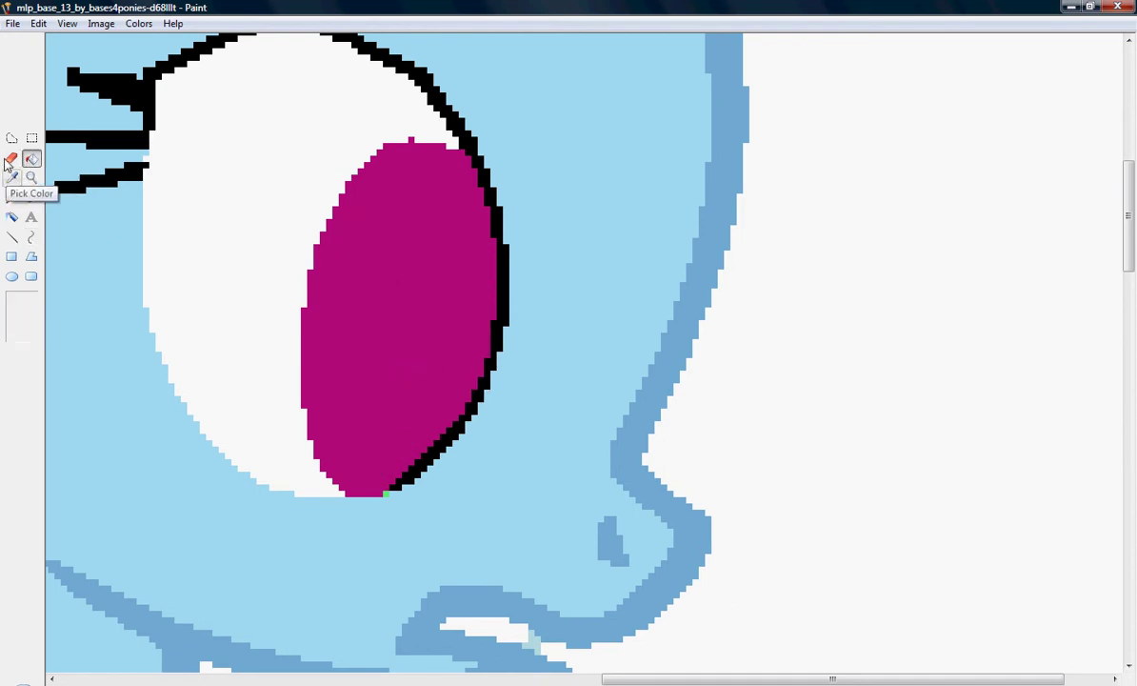
Fill the whole magenta iris with the white sampled from the eye.
{"action": "left_click", "coordinate": [12, 176]}
{"action": "left_click", "coordinate": [258, 215]}
{"action": "left_click", "coordinate": [380, 221]}
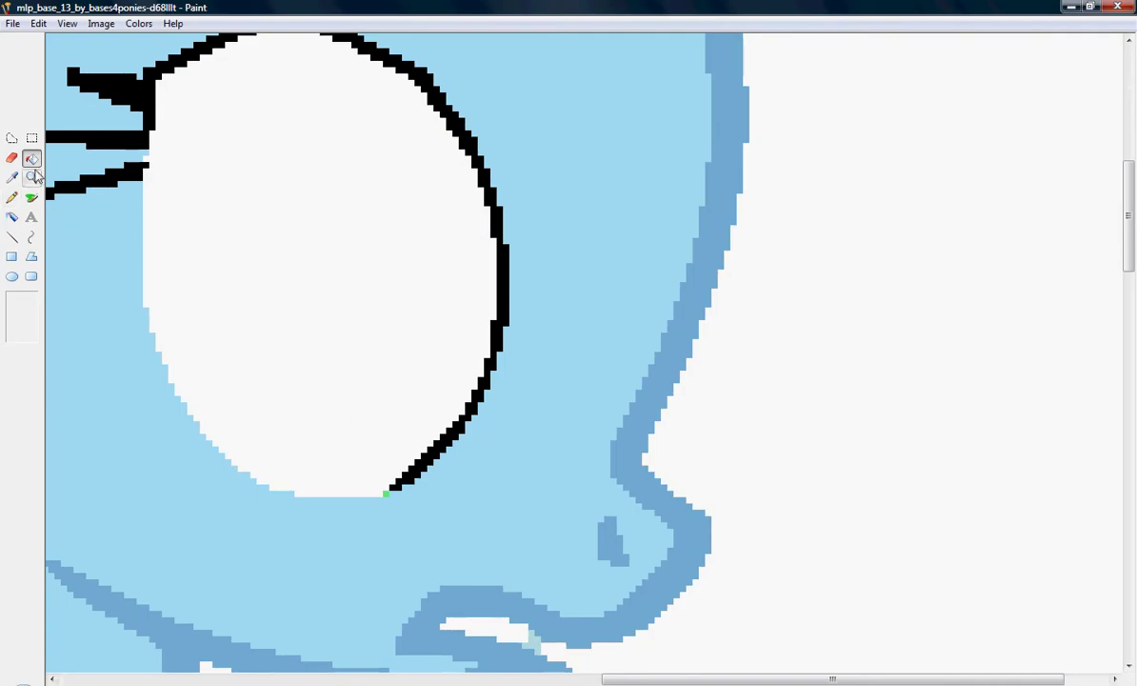
Mix a pale yellow (red 255, green 255, blue 196) and fill the pony's light blue body with it.
{"action": "left_click", "coordinate": [31, 177]}
{"action": "left_click_drag", "start_coordinate": [27, 303], "coordinate": [28, 327]}
{"action": "left_click", "coordinate": [107, 76]}
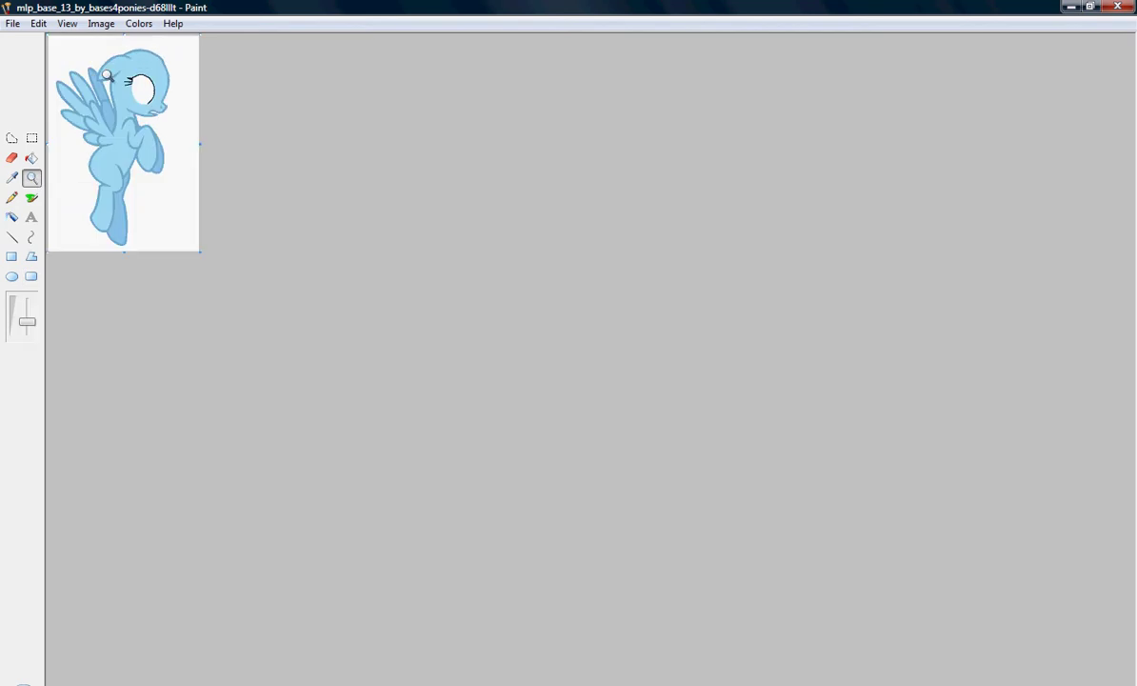
{"action": "left_click", "coordinate": [120, 102]}
{"action": "left_click", "coordinate": [277, 197]}
{"action": "scroll", "coordinate": [250, 178], "scroll_direction": "down", "scroll_amount": 1}
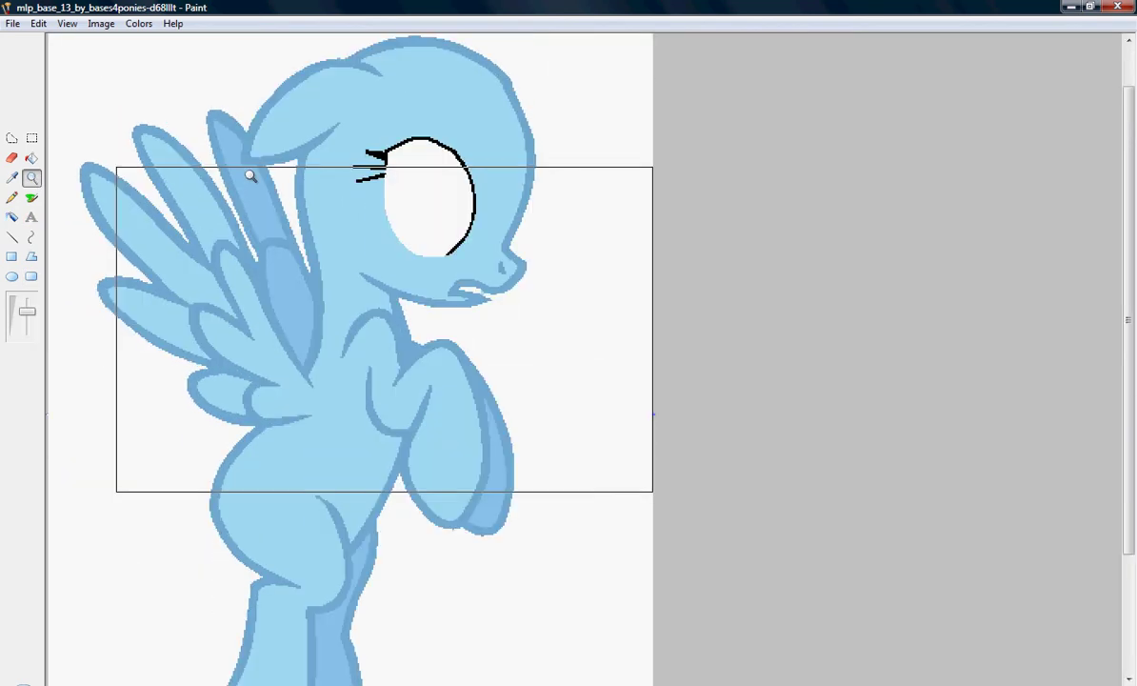
{"action": "scroll", "coordinate": [173, 86], "scroll_direction": "up", "scroll_amount": 1}
{"action": "left_click", "coordinate": [138, 22]}
{"action": "left_click", "coordinate": [162, 40]}
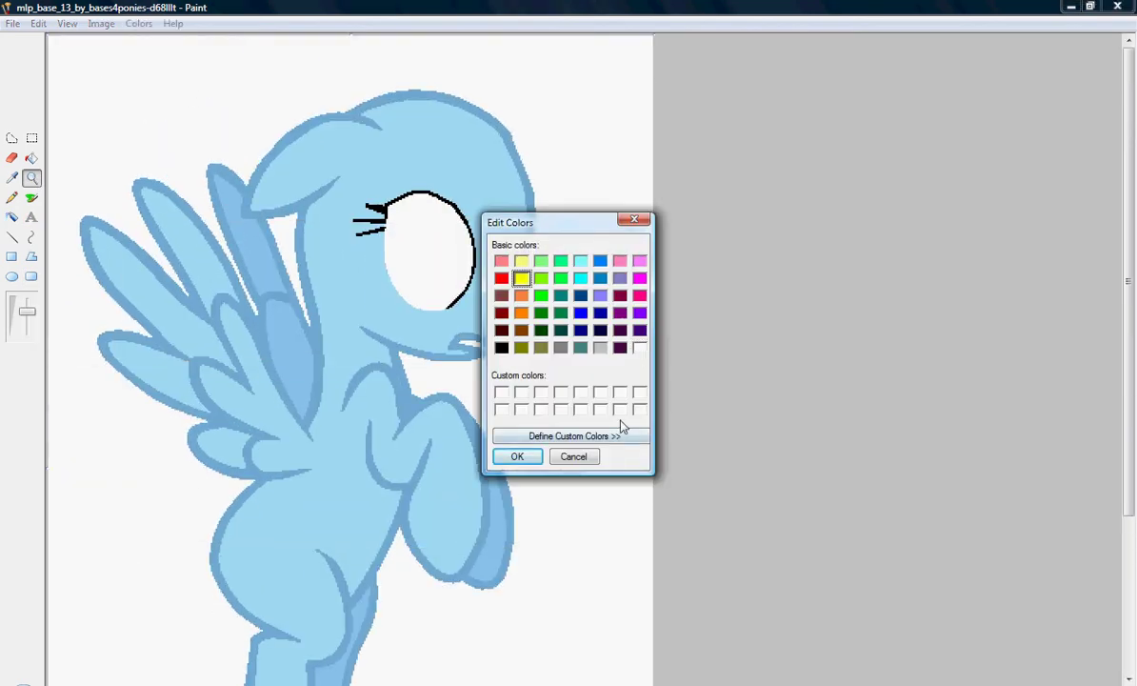
{"action": "left_click", "coordinate": [575, 435]}
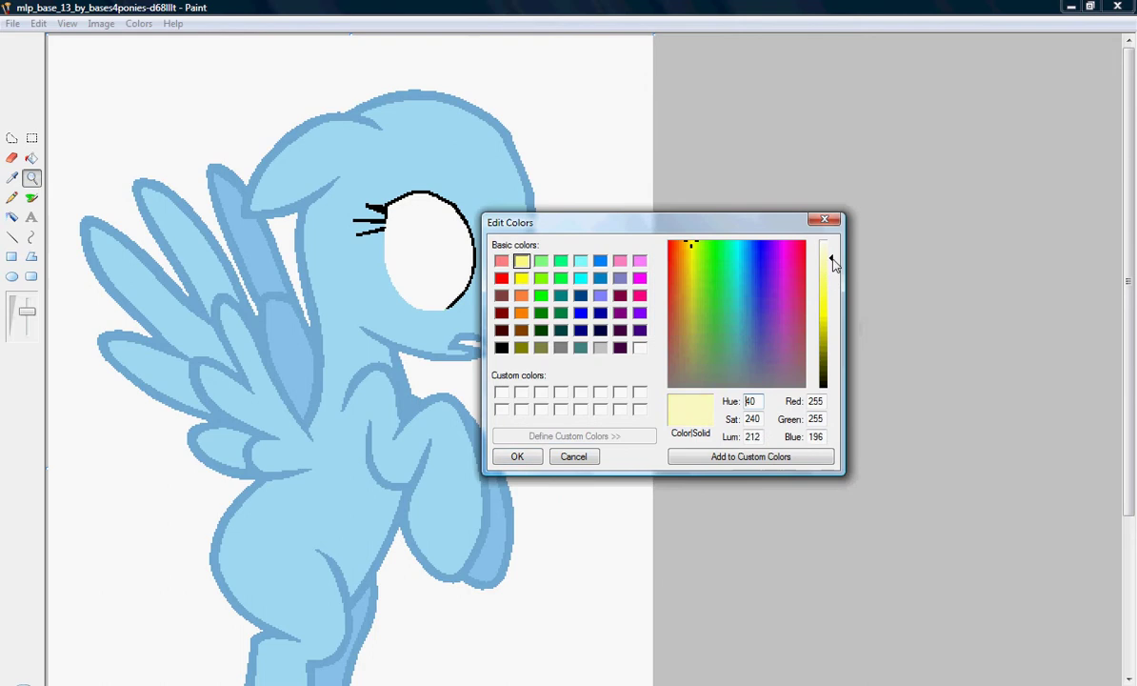
{"action": "left_click", "coordinate": [518, 457]}
{"action": "left_click", "coordinate": [32, 158]}
{"action": "left_click", "coordinate": [413, 162]}
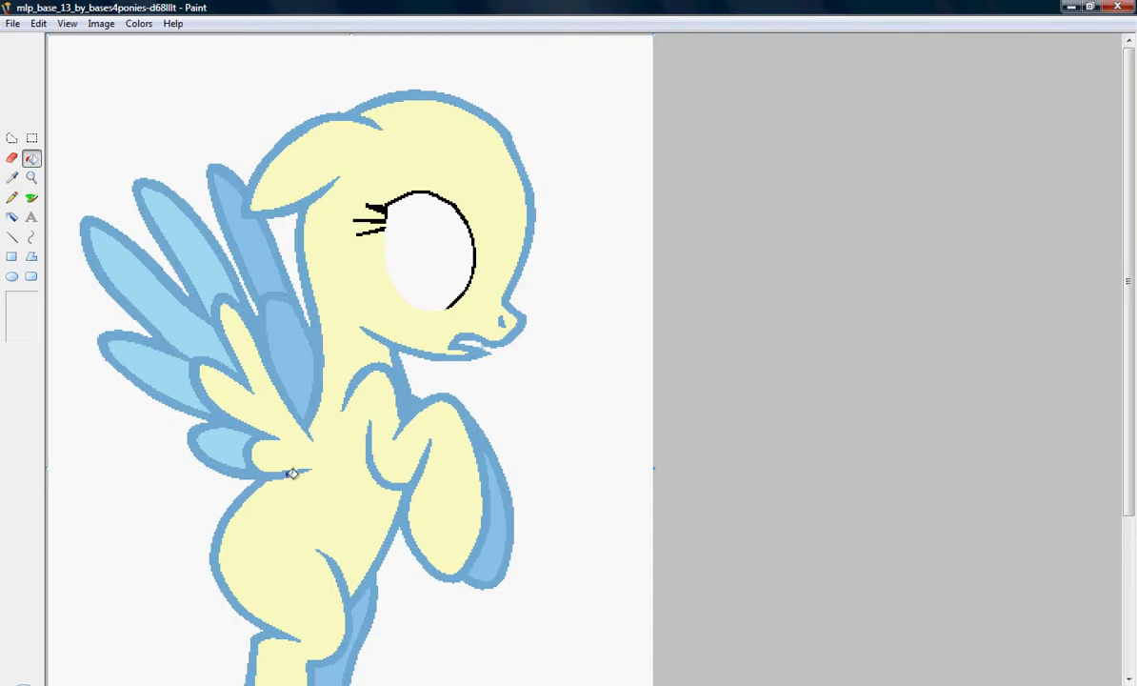
Mix a slightly deeper pale yellow and refill the pony's body with it.
{"action": "left_click", "coordinate": [138, 23]}
{"action": "left_click", "coordinate": [157, 42]}
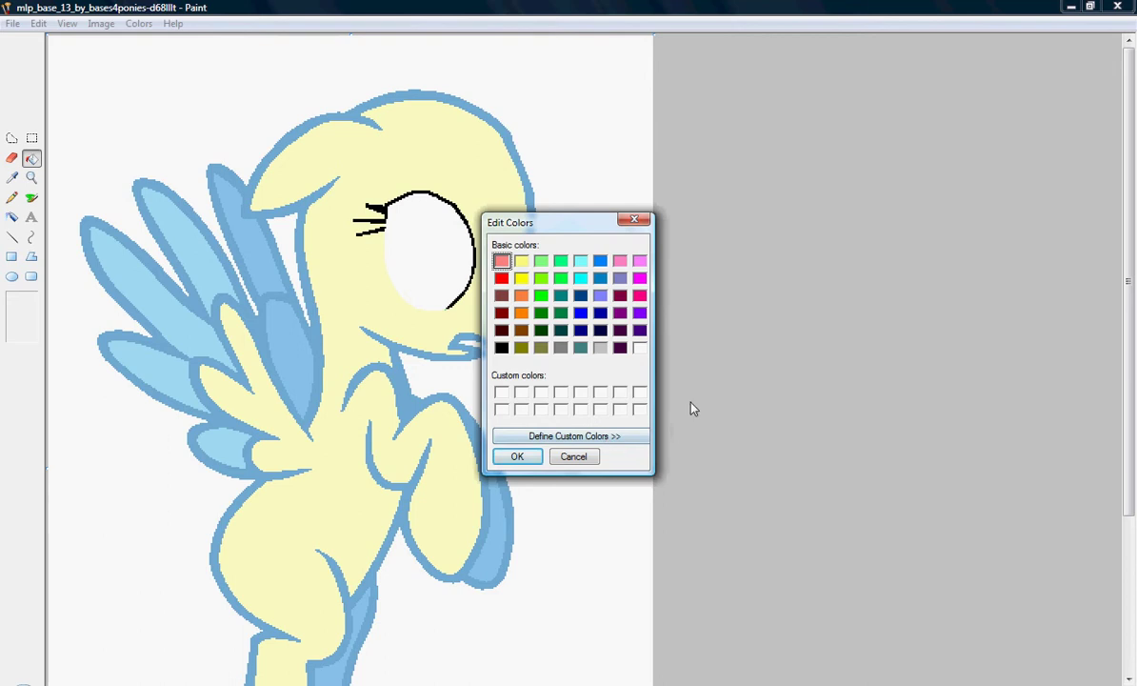
{"action": "left_click", "coordinate": [575, 435]}
{"action": "left_click", "coordinate": [519, 458]}
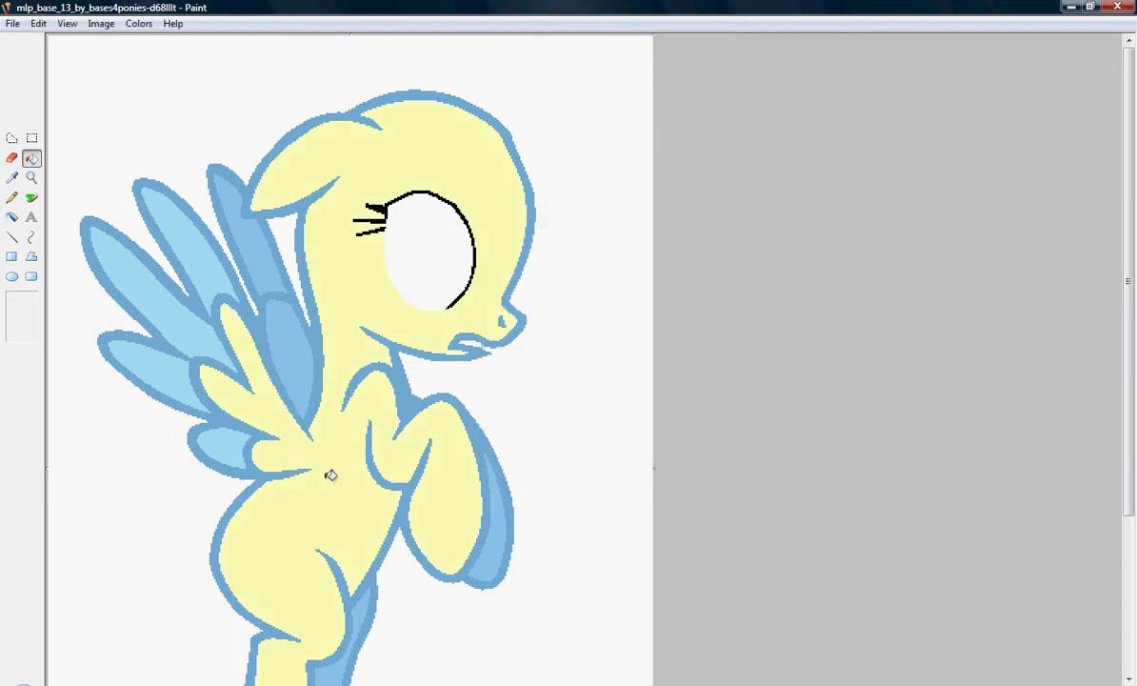
Fill the remaining light blue feathers of the near wing with the body yellow.
{"action": "left_click", "coordinate": [221, 424]}
{"action": "left_click", "coordinate": [195, 328]}
{"action": "left_click", "coordinate": [202, 270]}
{"action": "scroll", "coordinate": [196, 264], "scroll_direction": "down", "scroll_amount": 5}
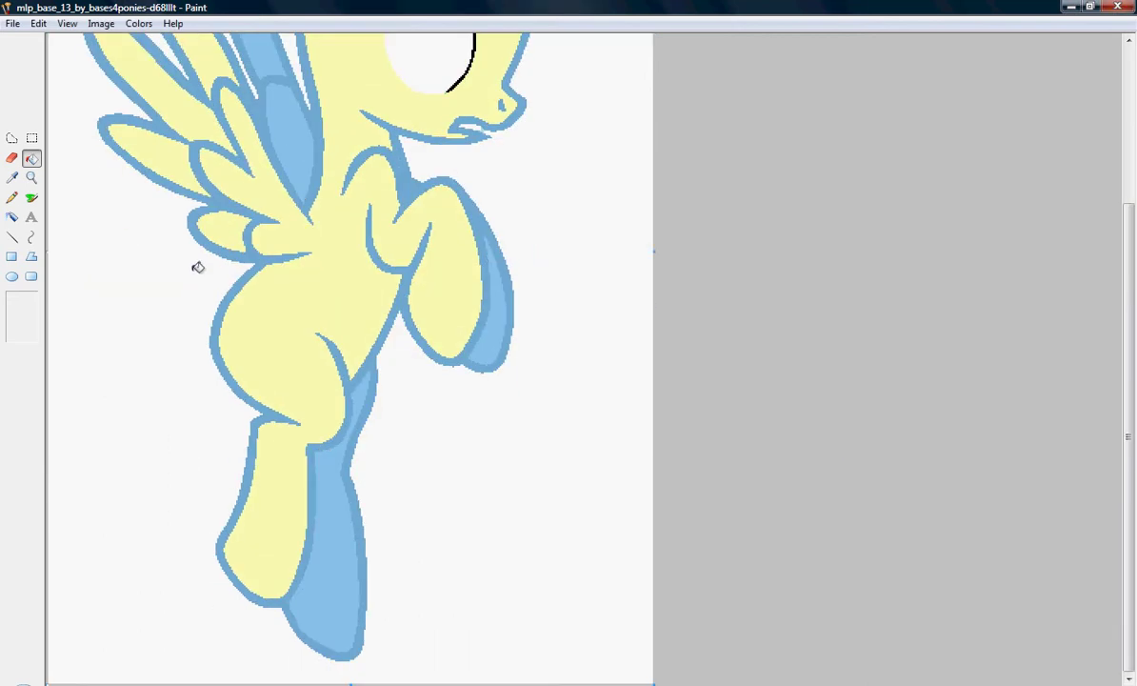
Mix a stronger yellow and fill the pony's blue outlines with it.
{"action": "scroll", "coordinate": [83, 273], "scroll_direction": "up", "scroll_amount": 5}
{"action": "left_click", "coordinate": [133, 21]}
{"action": "left_click", "coordinate": [172, 41]}
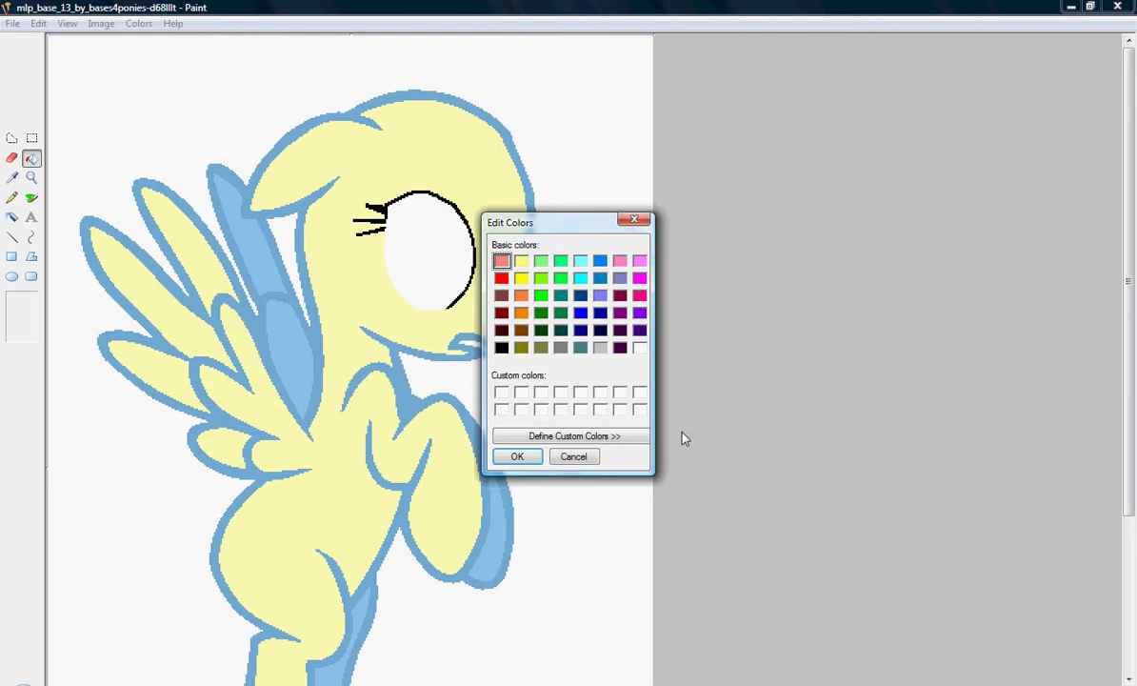
{"action": "left_click", "coordinate": [574, 435]}
{"action": "key", "text": "Return"}
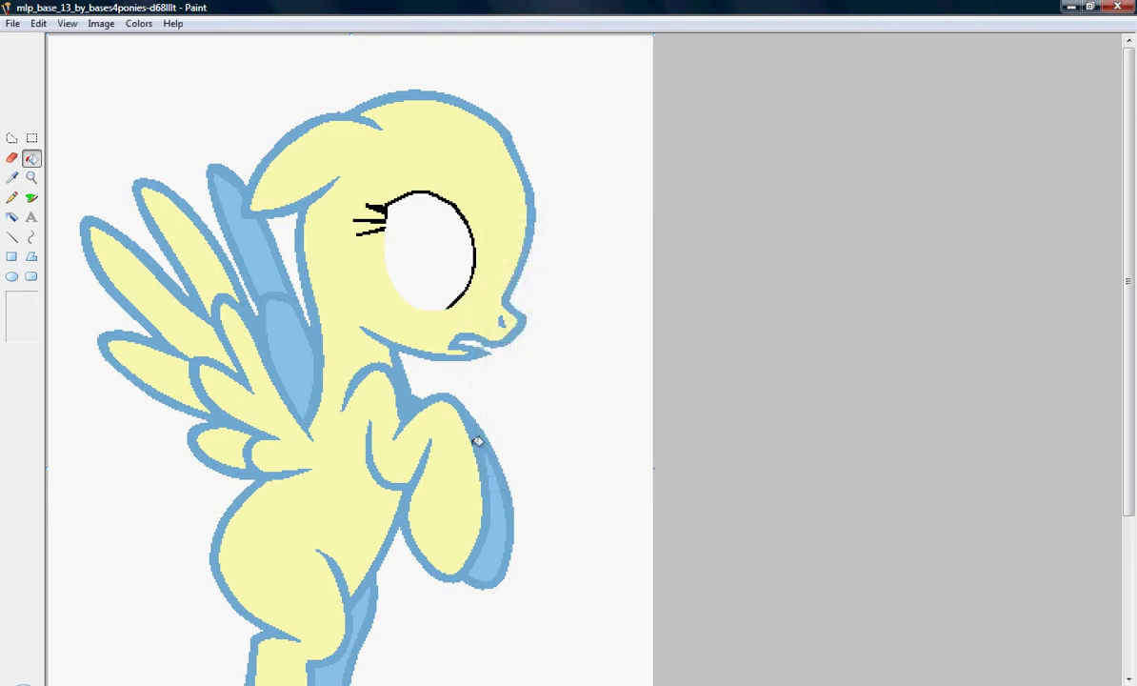
{"action": "left_click", "coordinate": [476, 439]}
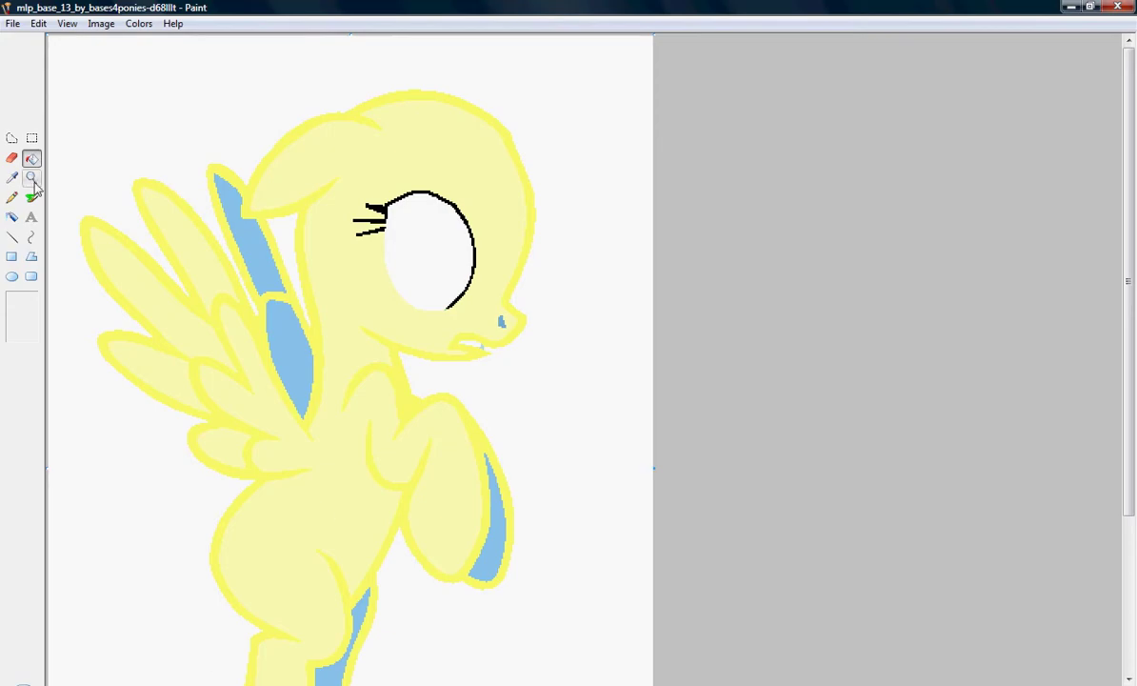
Fill the blue nostril with the outline yellow.
{"action": "left_click", "coordinate": [30, 177]}
{"action": "left_click", "coordinate": [497, 363]}
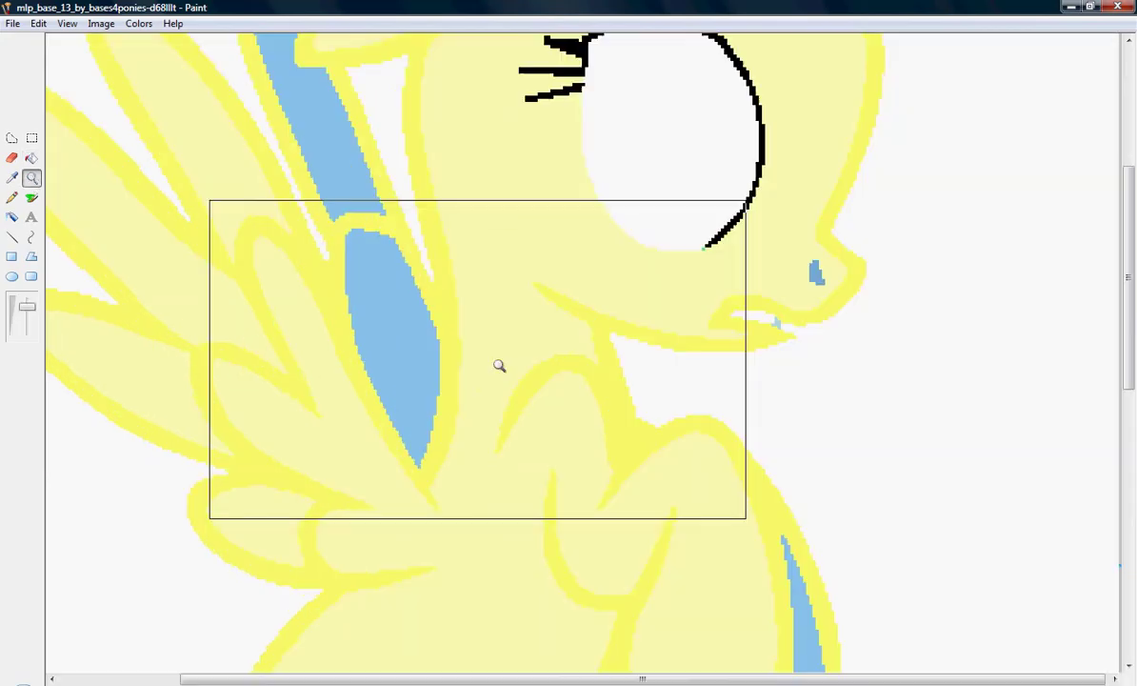
{"action": "scroll", "coordinate": [724, 279], "scroll_direction": "up", "scroll_amount": 3}
Sample the body yellow, mix a deeper shade from it, and fill both blue sections of the far wing.
{"action": "left_click", "coordinate": [12, 178]}
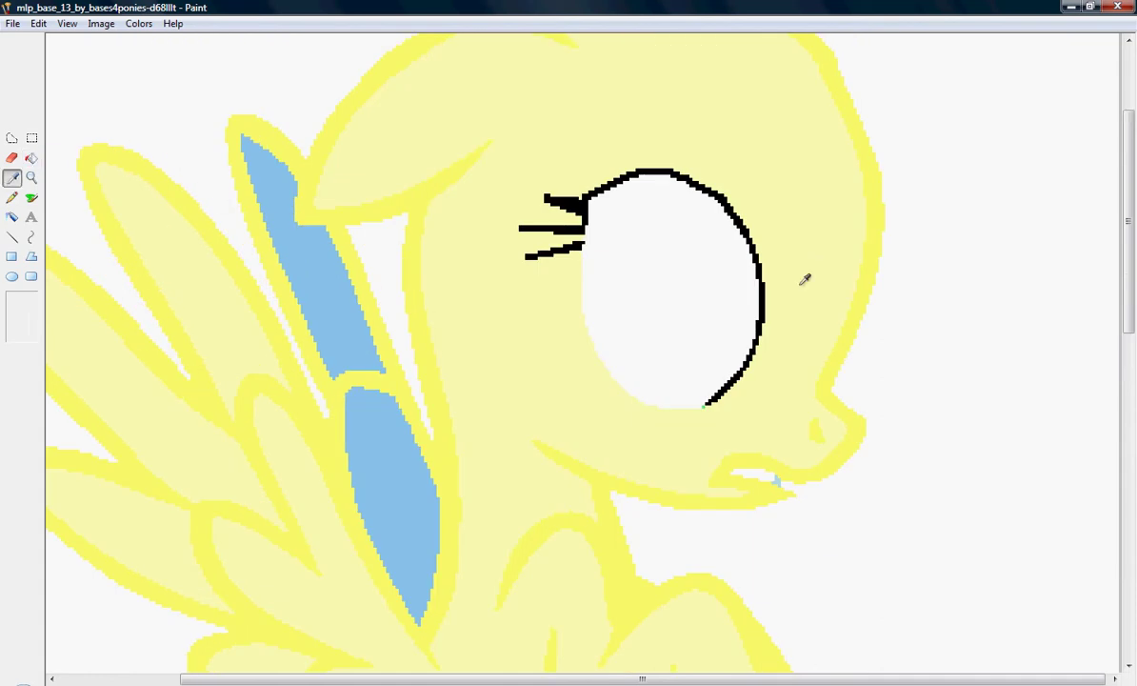
{"action": "left_click", "coordinate": [795, 322]}
{"action": "left_click", "coordinate": [138, 23]}
{"action": "left_click", "coordinate": [178, 41]}
{"action": "left_click", "coordinate": [631, 438]}
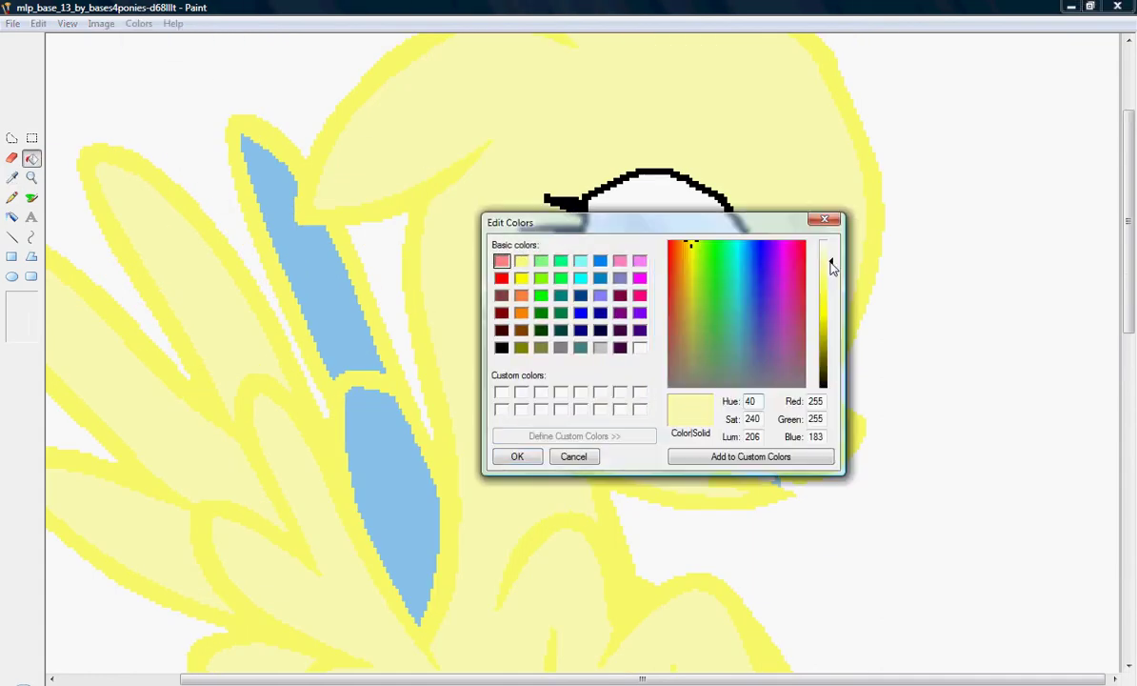
{"action": "left_click", "coordinate": [517, 457]}
{"action": "left_click", "coordinate": [371, 443]}
{"action": "left_click", "coordinate": [350, 332]}
{"action": "scroll", "coordinate": [213, 325], "scroll_direction": "down", "scroll_amount": 2}
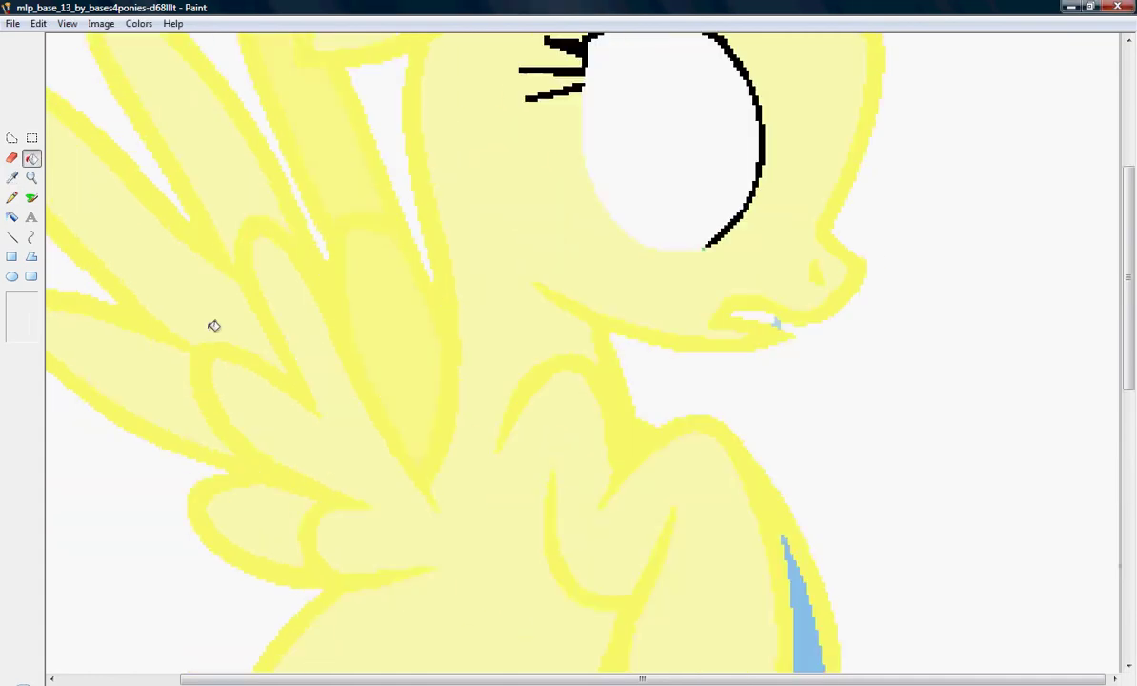
Adjust the yellow shading colour and fill the blue far foreleg with it.
{"action": "scroll", "coordinate": [213, 325], "scroll_direction": "up", "scroll_amount": 2}
{"action": "left_click", "coordinate": [138, 22]}
{"action": "left_click", "coordinate": [178, 41]}
{"action": "left_click", "coordinate": [575, 435]}
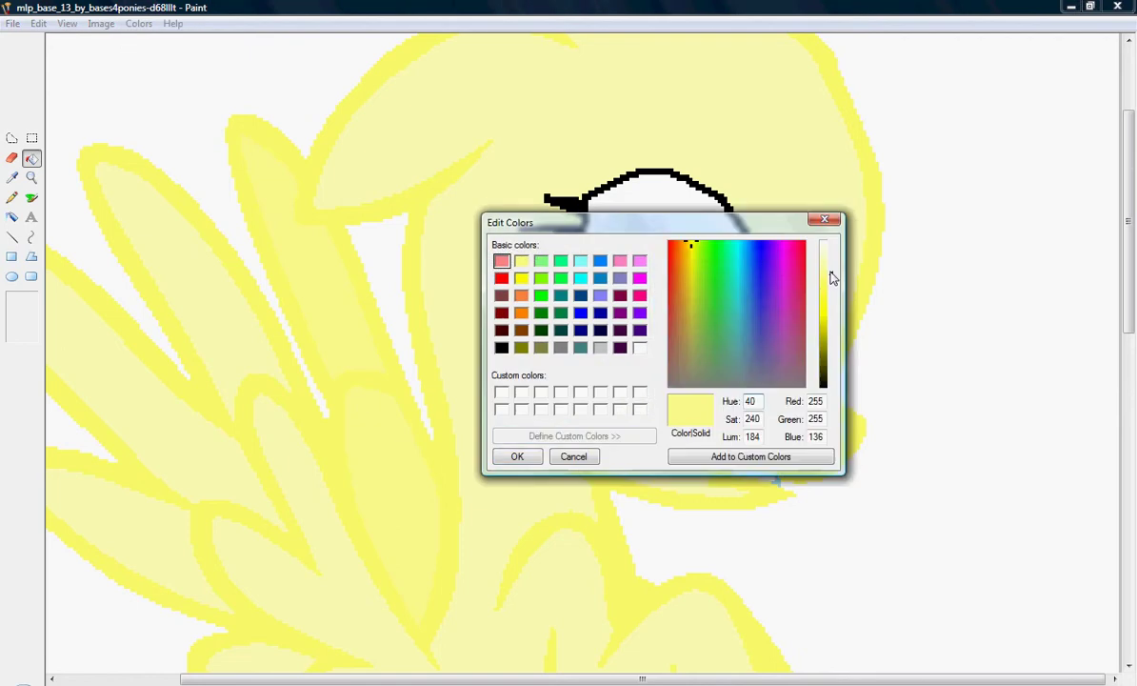
{"action": "left_click", "coordinate": [518, 456]}
{"action": "scroll", "coordinate": [331, 313], "scroll_direction": "down", "scroll_amount": 5}
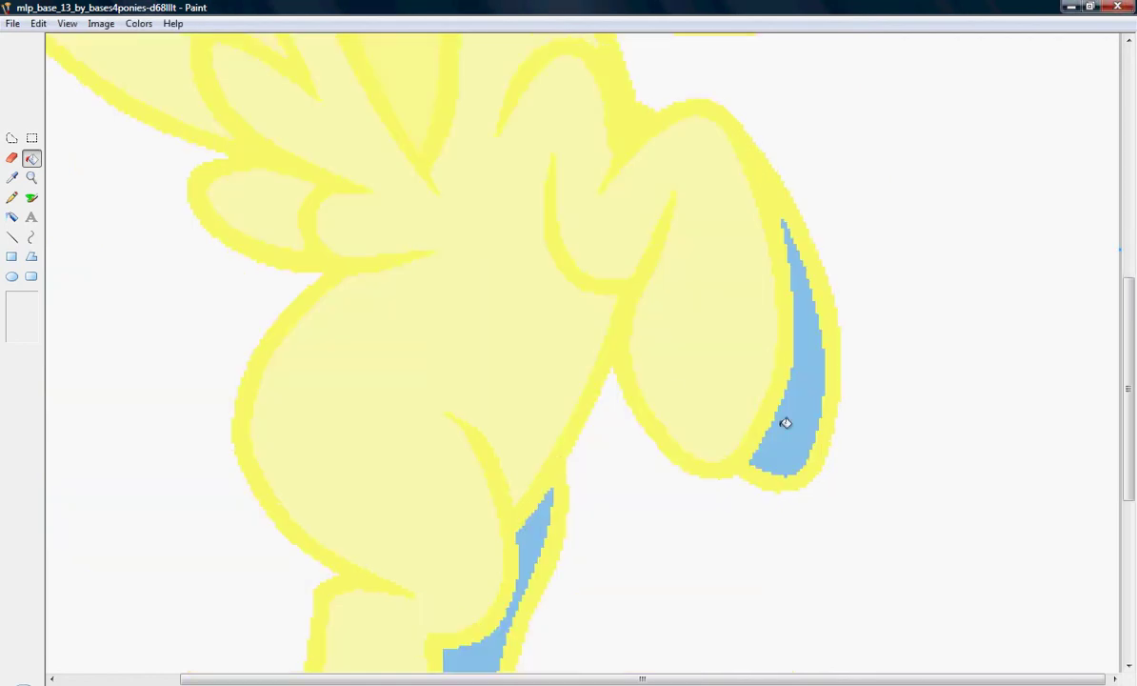
{"action": "scroll", "coordinate": [424, 447], "scroll_direction": "up", "scroll_amount": 7}
{"action": "scroll", "coordinate": [460, 450], "scroll_direction": "down", "scroll_amount": 5}
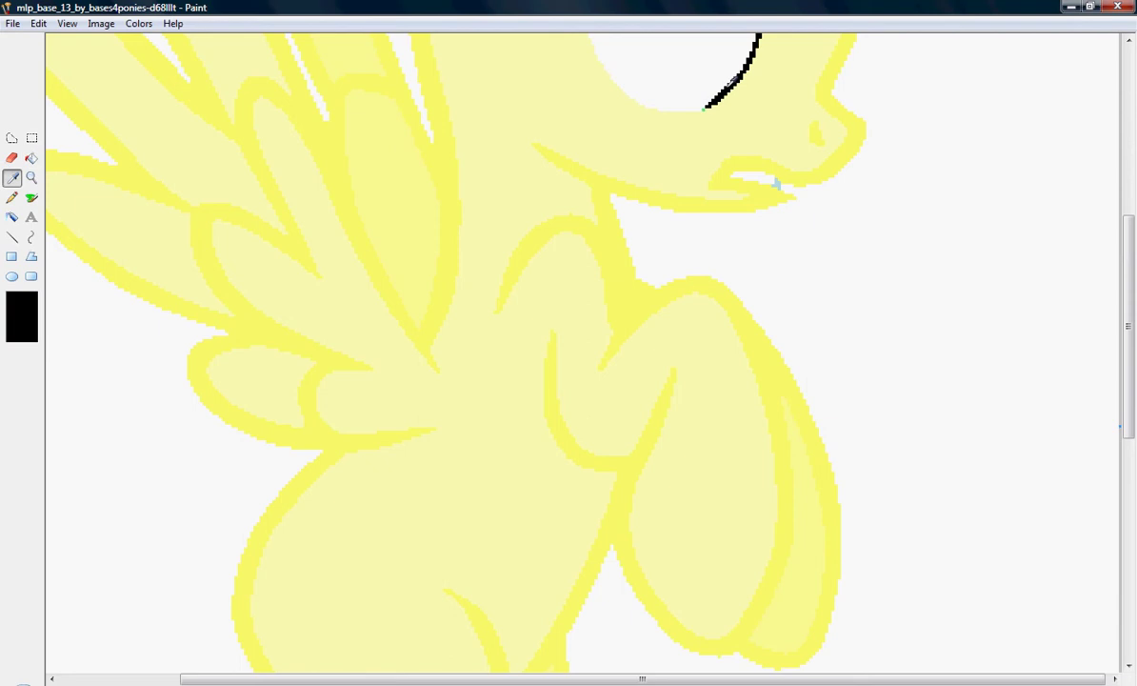
Touch up the stray green pixel at the lower end of the black eye outline with the Pencil.
{"action": "left_click", "coordinate": [30, 177]}
{"action": "left_click", "coordinate": [798, 108]}
{"action": "left_click", "coordinate": [13, 193]}
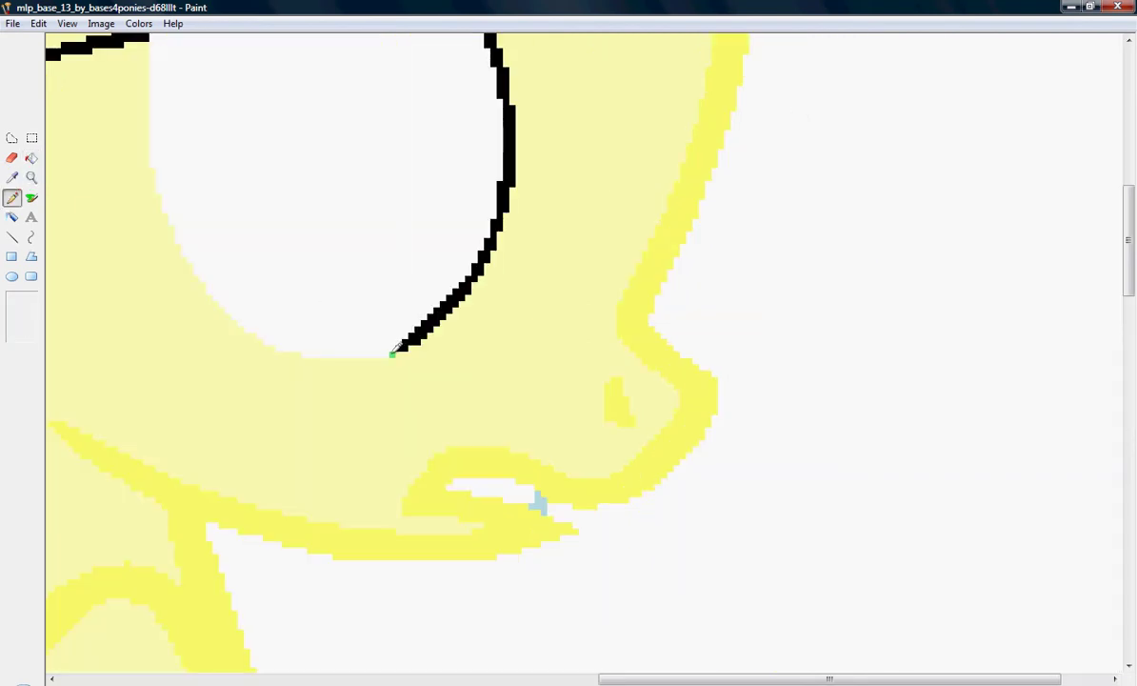
{"action": "scroll", "coordinate": [392, 352], "scroll_direction": "up", "scroll_amount": 10}
{"action": "left_click", "coordinate": [30, 177]}
{"action": "left_click", "coordinate": [286, 286]}
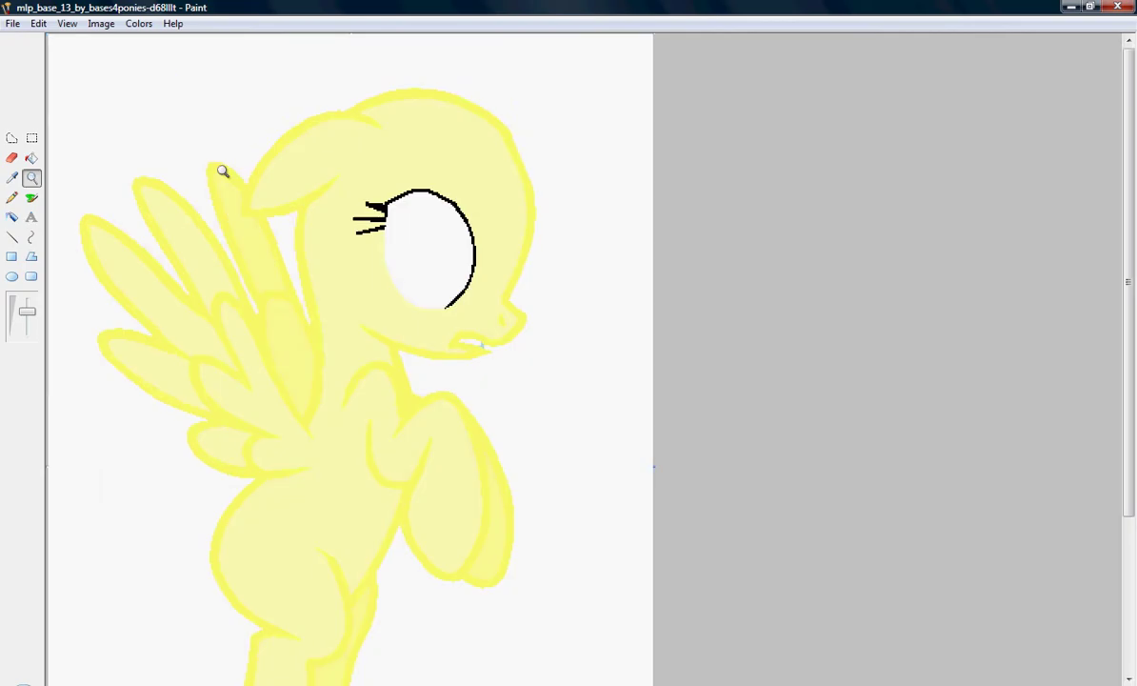
{"action": "scroll", "coordinate": [457, 284], "scroll_direction": "down", "scroll_amount": 2}
{"action": "scroll", "coordinate": [432, 259], "scroll_direction": "up", "scroll_amount": 2}
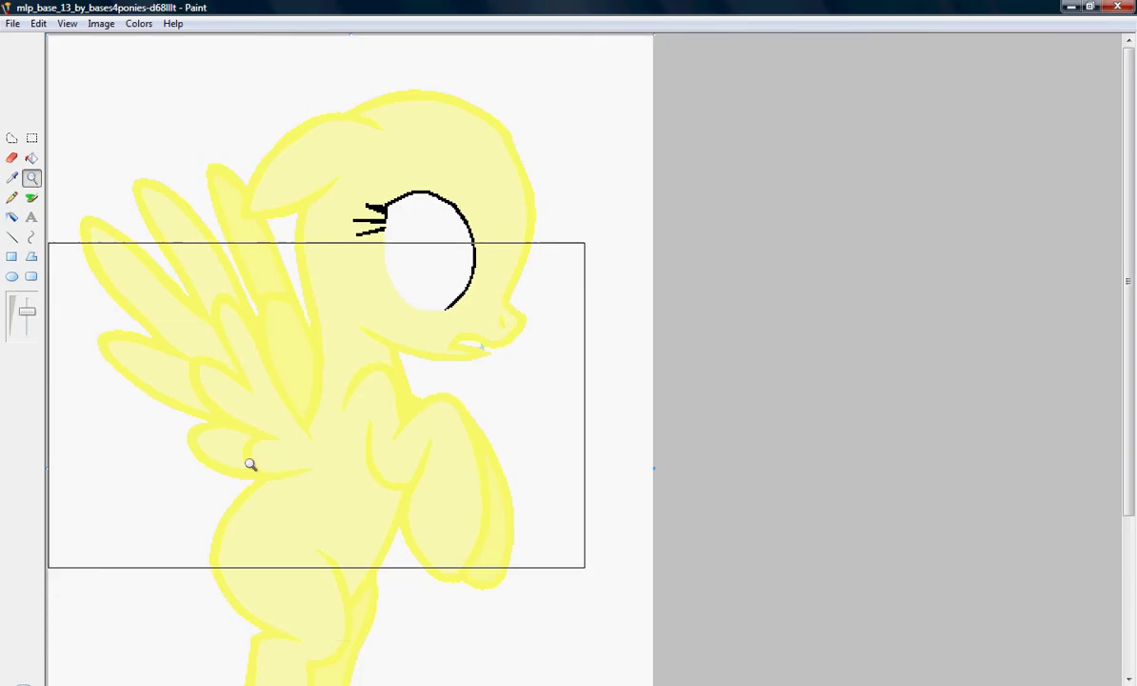
Choose light cyan and draw a curve in the thickest line width over the crown, from the ear to beyond the forehead.
{"action": "left_click", "coordinate": [138, 23]}
{"action": "left_click", "coordinate": [167, 41]}
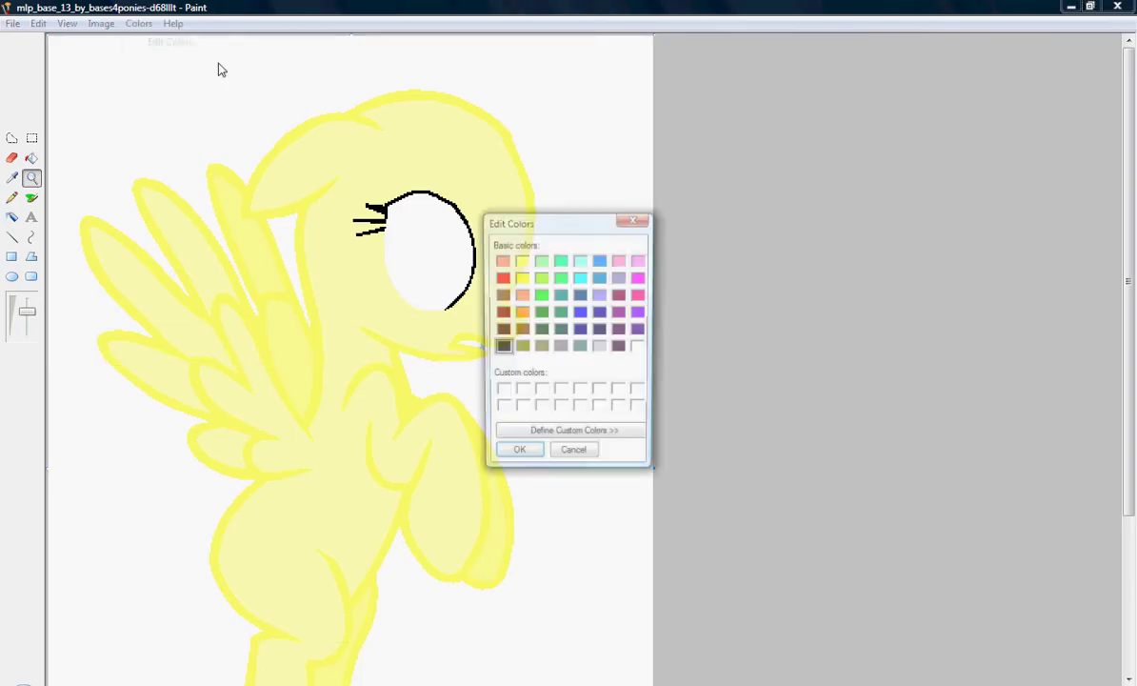
{"action": "left_click", "coordinate": [514, 457]}
{"action": "left_click", "coordinate": [31, 238]}
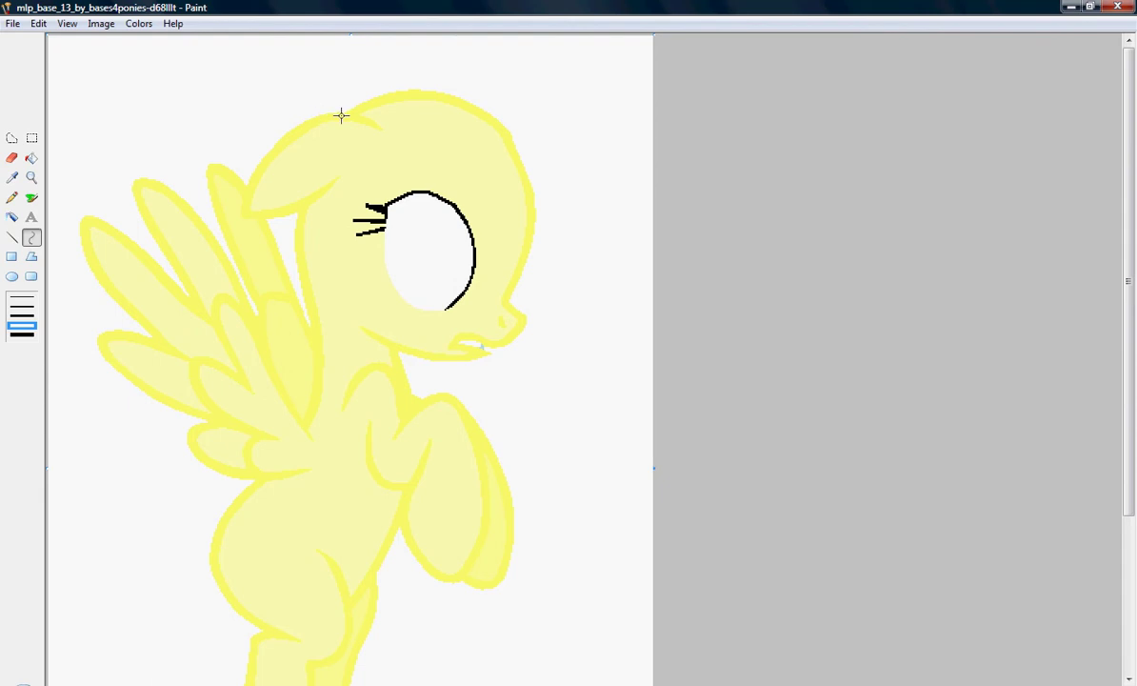
{"action": "left_click_drag", "start_coordinate": [305, 120], "coordinate": [576, 220]}
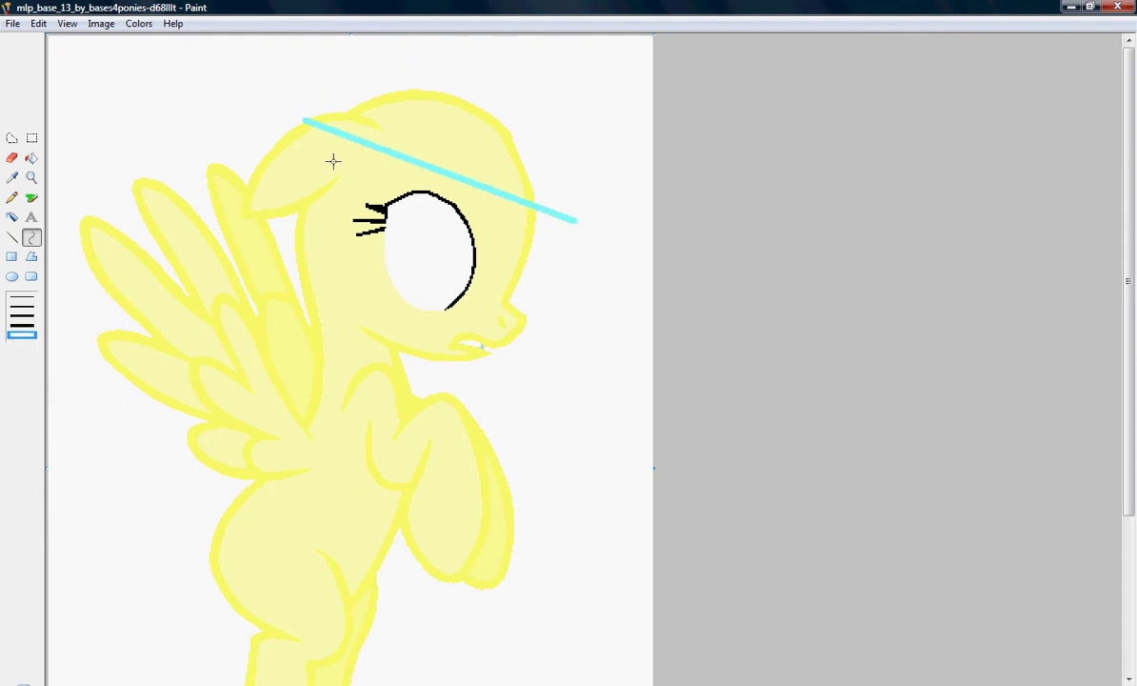
{"action": "left_click_drag", "start_coordinate": [332, 161], "coordinate": [536, 86]}
Draw cyan curves forming the pointed fringe tip in front of the forehead and its lower edge back onto the brow.
{"action": "left_click_drag", "start_coordinate": [572, 220], "coordinate": [629, 254]}
{"action": "left_click_drag", "start_coordinate": [601, 238], "coordinate": [494, 171]}
{"action": "left_click", "coordinate": [607, 255]}
{"action": "mouse_move", "coordinate": [548, 219]}
{"action": "left_mouse_down"}
{"action": "mouse_move", "coordinate": [574, 273]}
{"action": "mouse_move", "coordinate": [535, 255]}
{"action": "left_mouse_up"}
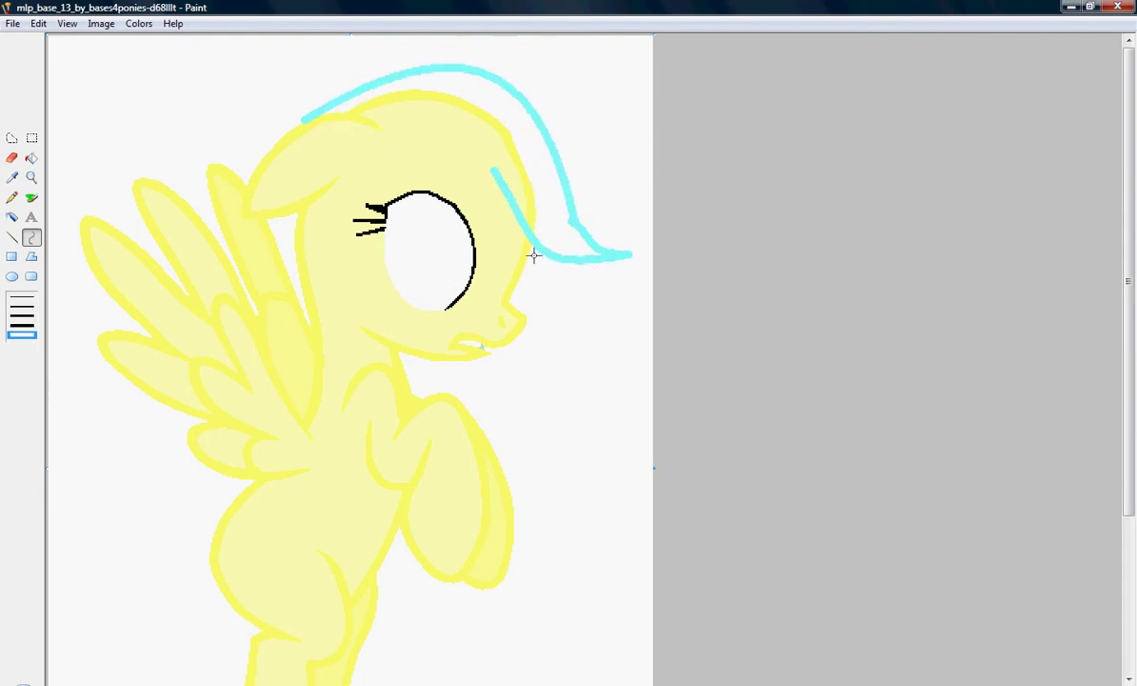
Switch to the browser, reload the YouTube video page, and return to Paint.
{"action": "key", "text": "alt+Tab"}
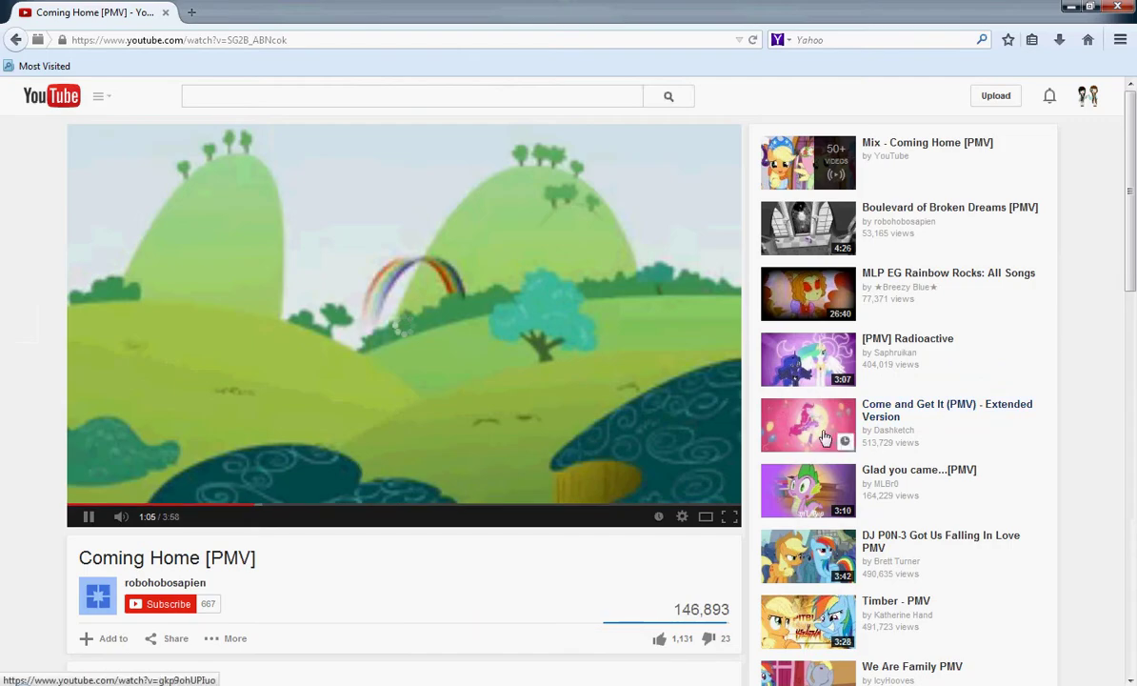
{"action": "left_click", "coordinate": [753, 43]}
{"action": "left_click", "coordinate": [1071, 6]}
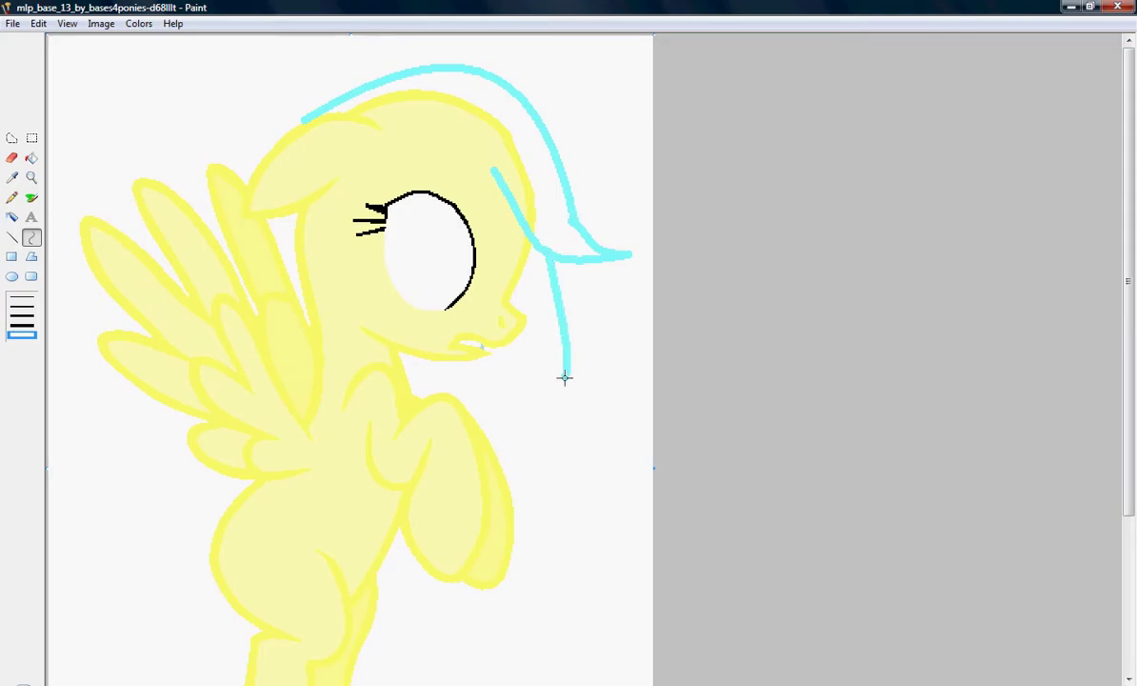
Curve the front lock down past the muzzle, draw its inner edge, and continue the hairline over the eye to the cheek.
{"action": "left_click_drag", "start_coordinate": [564, 377], "coordinate": [574, 291]}
{"action": "left_click_drag", "start_coordinate": [565, 377], "coordinate": [470, 174]}
{"action": "left_click_drag", "start_coordinate": [470, 175], "coordinate": [353, 169]}
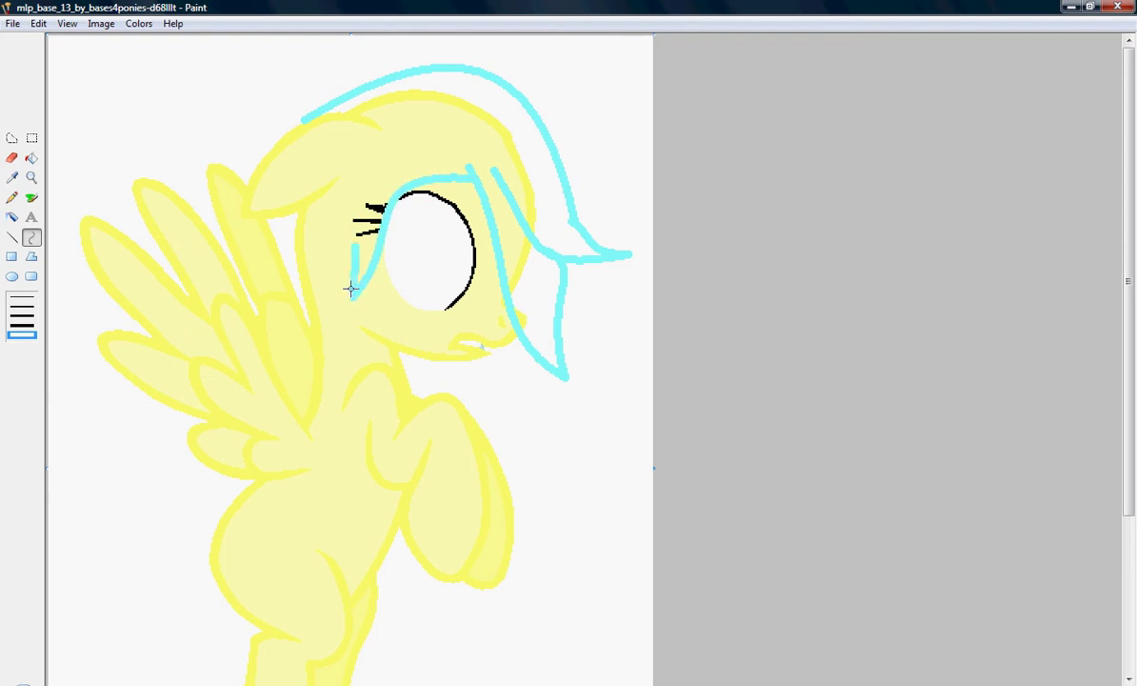
Outline the long side locks in cyan from the cheek down the neck and chest, ending in pointed tips beside the foreleg.
{"action": "left_click_drag", "start_coordinate": [348, 274], "coordinate": [383, 487]}
{"action": "mouse_move", "coordinate": [396, 428]}
{"action": "left_mouse_down"}
{"action": "mouse_move", "coordinate": [414, 381]}
{"action": "mouse_move", "coordinate": [314, 403]}
{"action": "left_mouse_up"}
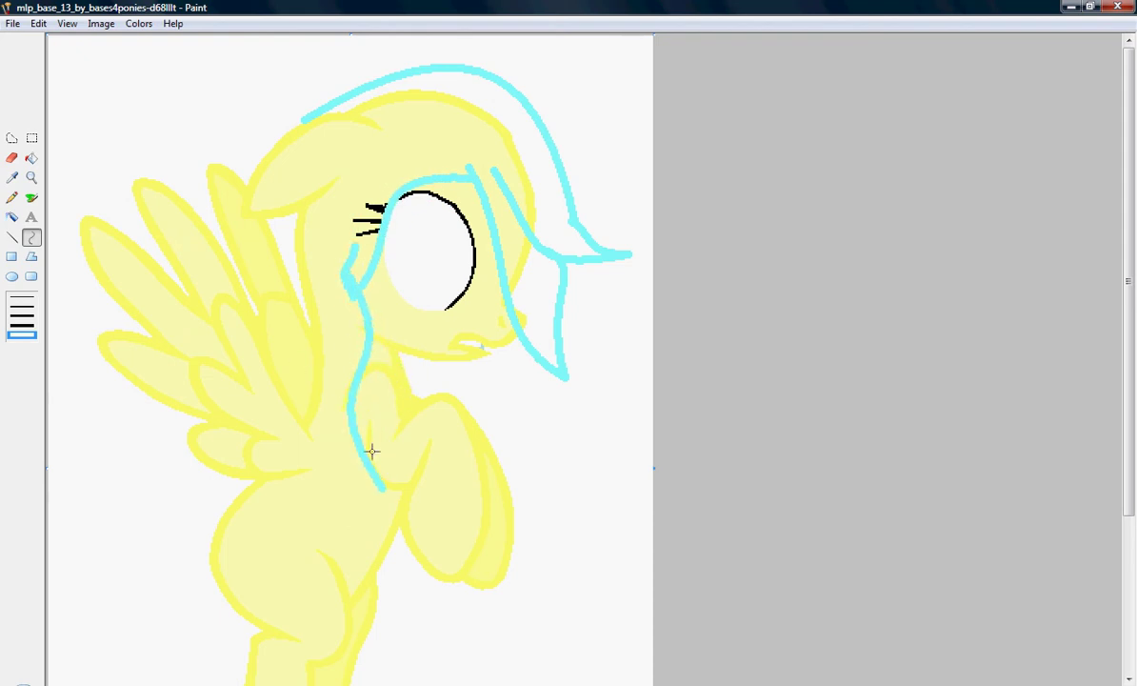
{"action": "key", "text": "alt+Tab"}
{"action": "key", "text": "alt+Tab"}
{"action": "left_click_drag", "start_coordinate": [381, 492], "coordinate": [366, 624]}
{"action": "left_click_drag", "start_coordinate": [329, 519], "coordinate": [345, 531]}
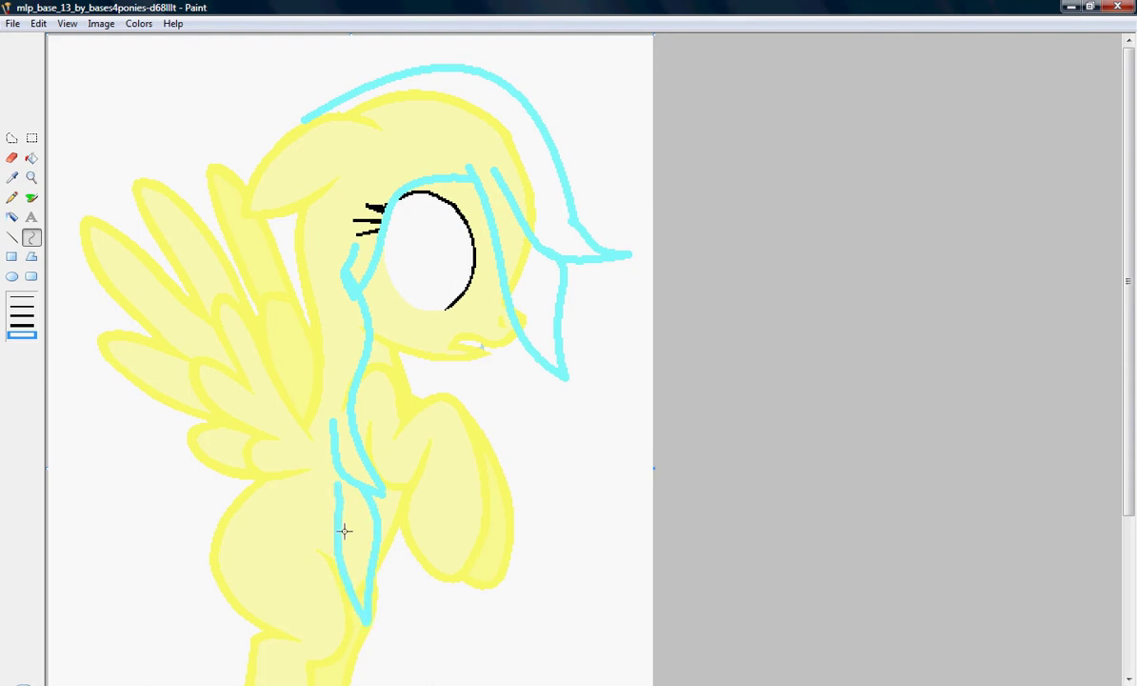
Switch to the browser to check on the YouTube video, and return to Paint.
{"action": "key", "text": "alt+Tab"}
{"action": "left_click", "coordinate": [482, 423]}
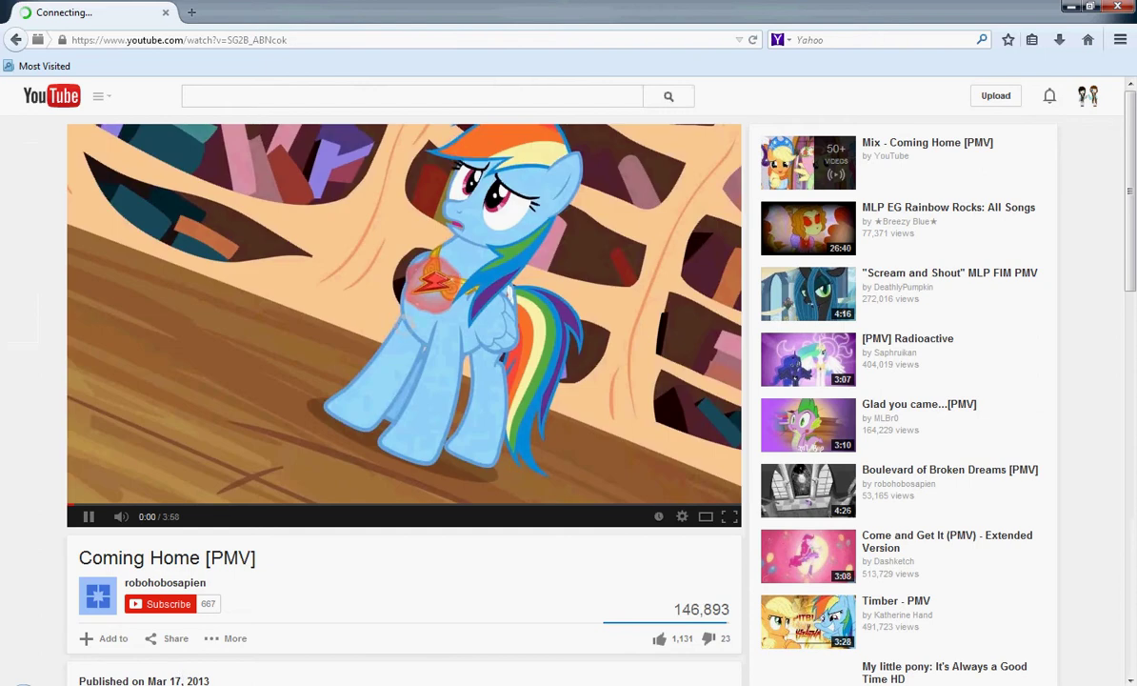
{"action": "left_click", "coordinate": [250, 685]}
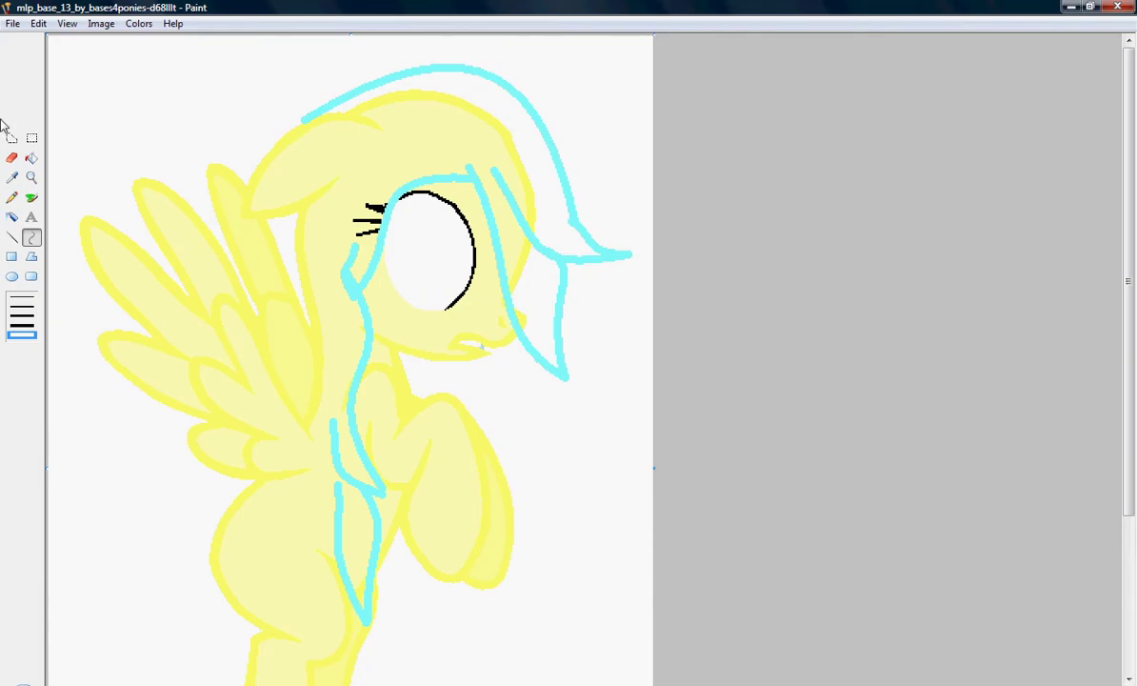
Sample the cyan and draw the mane's rear outline with pointed ends, running from the lower locks up to the ear.
{"action": "left_click", "coordinate": [11, 177]}
{"action": "left_click", "coordinate": [538, 332]}
{"action": "left_click_drag", "start_coordinate": [317, 583], "coordinate": [310, 470]}
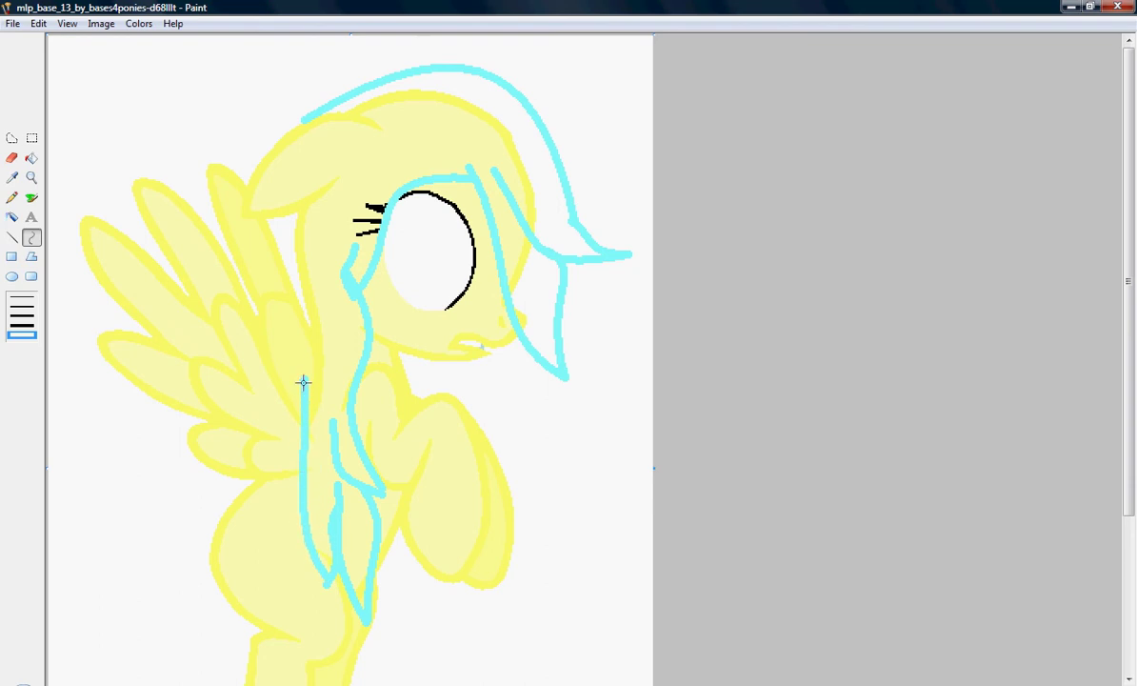
{"action": "left_click_drag", "start_coordinate": [303, 382], "coordinate": [283, 425]}
{"action": "left_click_drag", "start_coordinate": [297, 478], "coordinate": [301, 181]}
{"action": "mouse_move", "coordinate": [282, 271]}
{"action": "left_mouse_down"}
{"action": "mouse_move", "coordinate": [253, 337]}
{"action": "mouse_move", "coordinate": [288, 269]}
{"action": "left_mouse_up"}
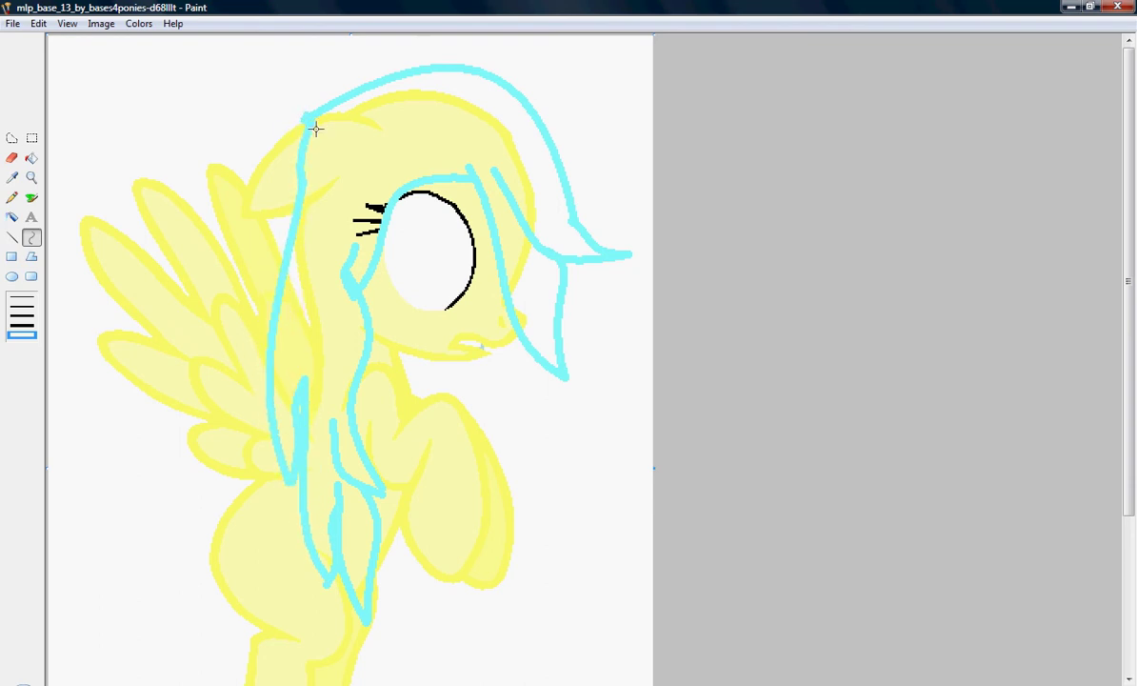
Draw a parting curve from the crown to the hairline above the eye, and another from the rear mane edge to the cheek.
{"action": "scroll", "coordinate": [140, 148], "scroll_direction": "down", "scroll_amount": 5}
{"action": "scroll", "coordinate": [122, 132], "scroll_direction": "up", "scroll_amount": 5}
{"action": "left_click_drag", "start_coordinate": [445, 177], "coordinate": [386, 77]}
{"action": "left_click", "coordinate": [372, 165]}
{"action": "left_click", "coordinate": [460, 82]}
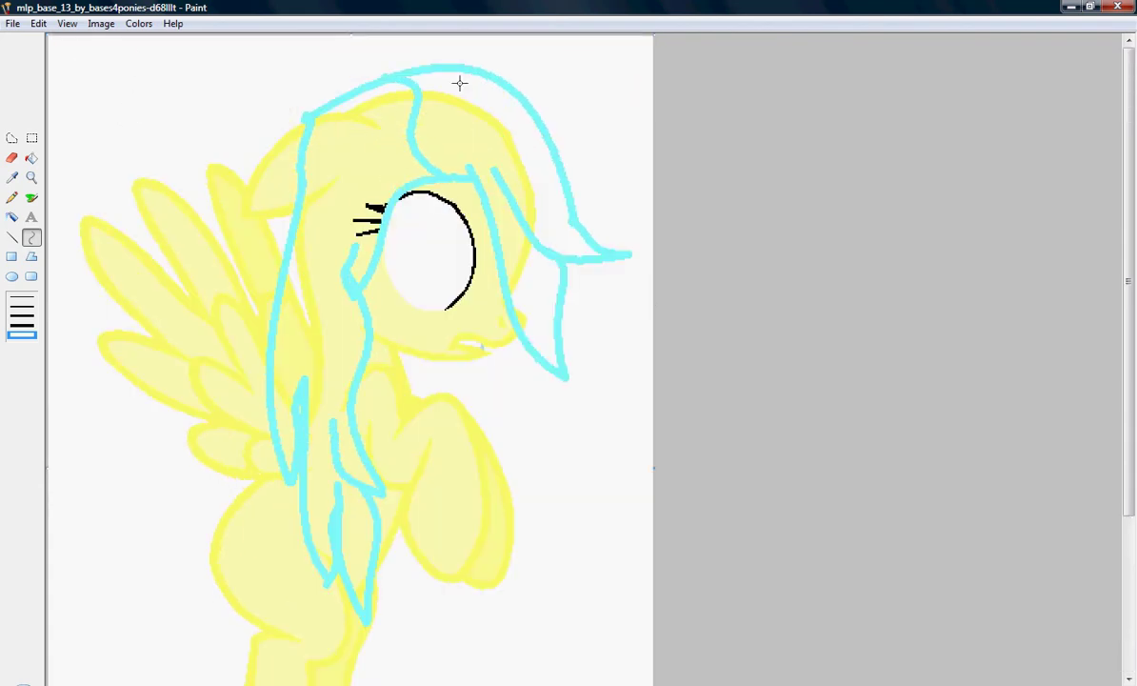
{"action": "left_click_drag", "start_coordinate": [297, 229], "coordinate": [367, 322]}
{"action": "left_click", "coordinate": [307, 305]}
{"action": "left_click", "coordinate": [332, 290]}
{"action": "key", "text": "alt+Tab"}
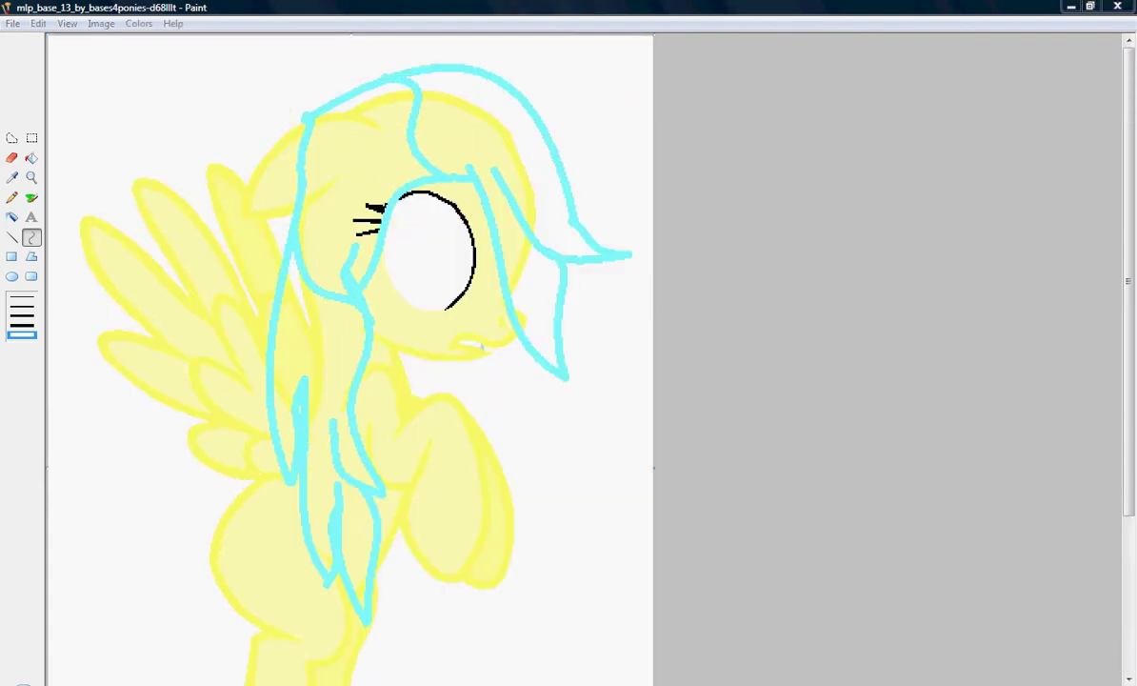
{"action": "left_click", "coordinate": [74, 502]}
{"action": "key", "text": "alt+Tab"}
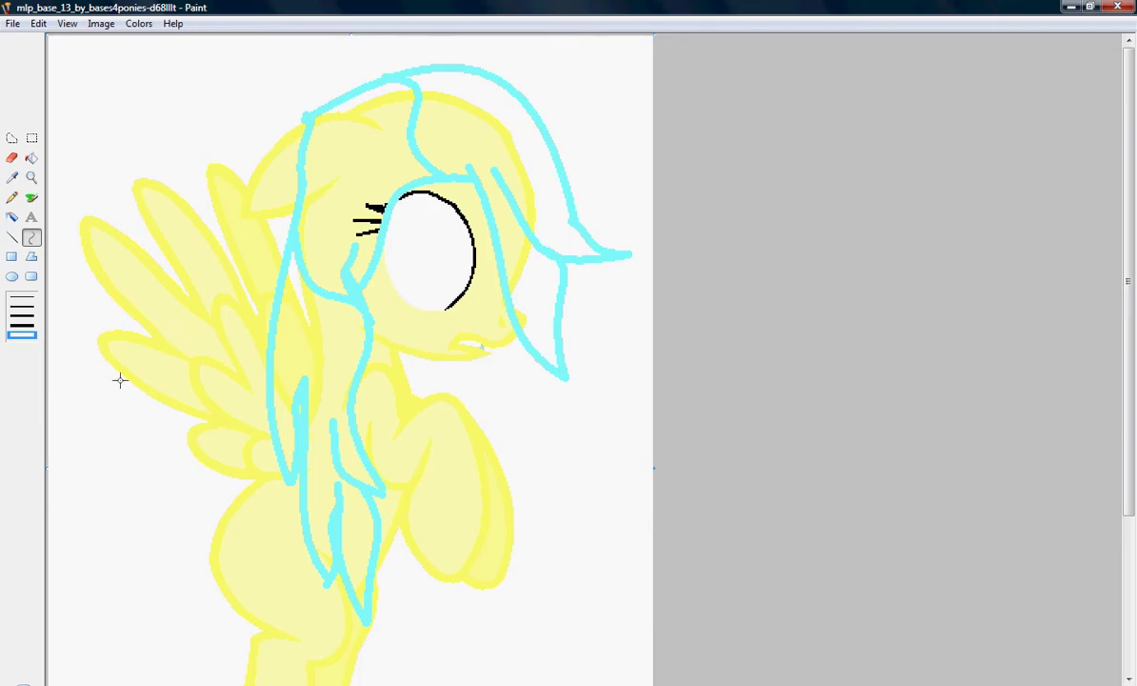
Fill the long lower section of the mane beside the wings and chest with the light cyan.
{"action": "left_click", "coordinate": [32, 158]}
{"action": "left_click", "coordinate": [310, 325]}
{"action": "left_click", "coordinate": [304, 319]}
{"action": "left_click", "coordinate": [288, 373]}
{"action": "left_click", "coordinate": [291, 420]}
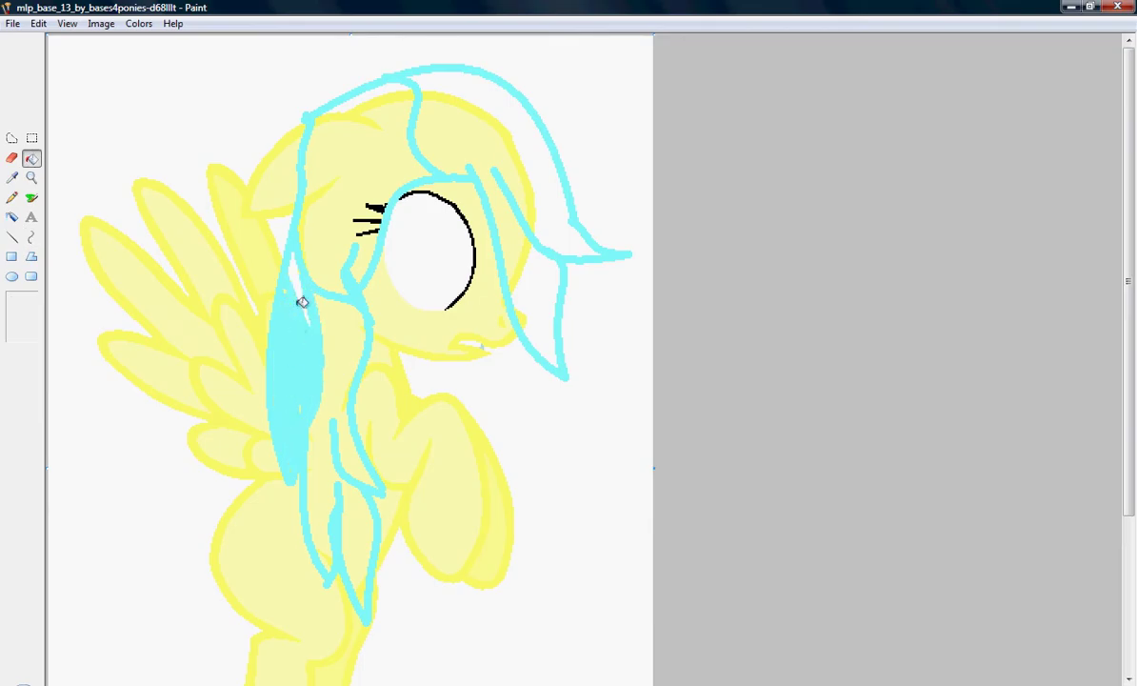
{"action": "left_click", "coordinate": [342, 339]}
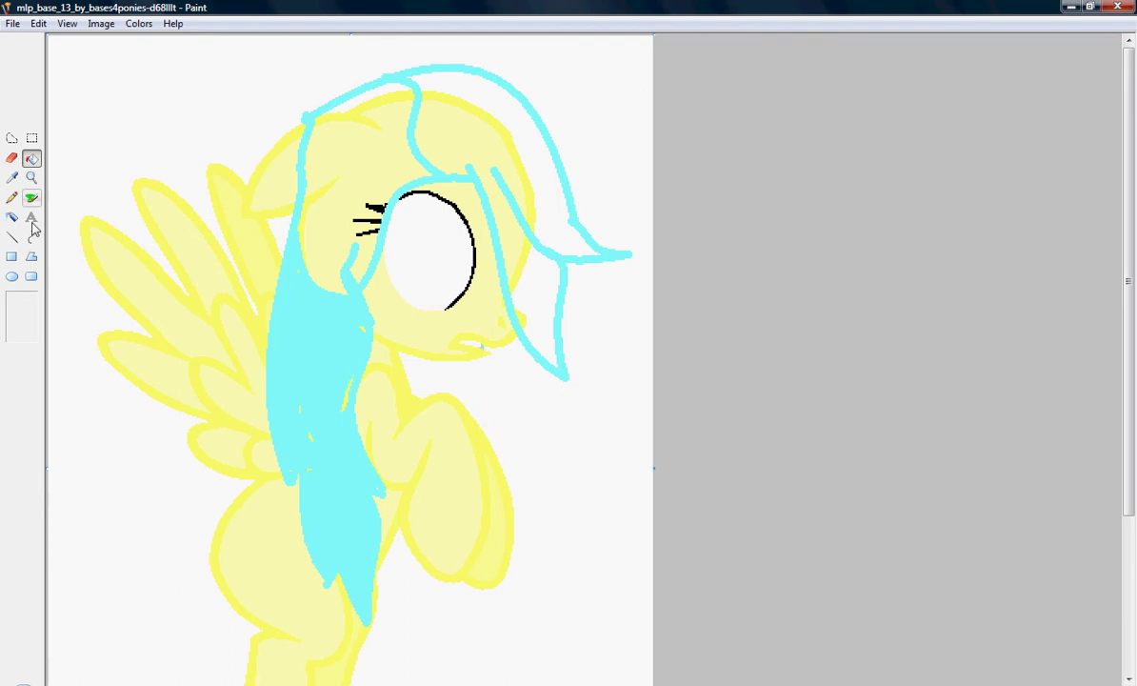
Fill the leftover yellow slivers inside the lower mane with the light cyan.
{"action": "left_click", "coordinate": [31, 177]}
{"action": "left_click", "coordinate": [333, 419]}
{"action": "left_click", "coordinate": [340, 420]}
{"action": "left_click", "coordinate": [12, 197]}
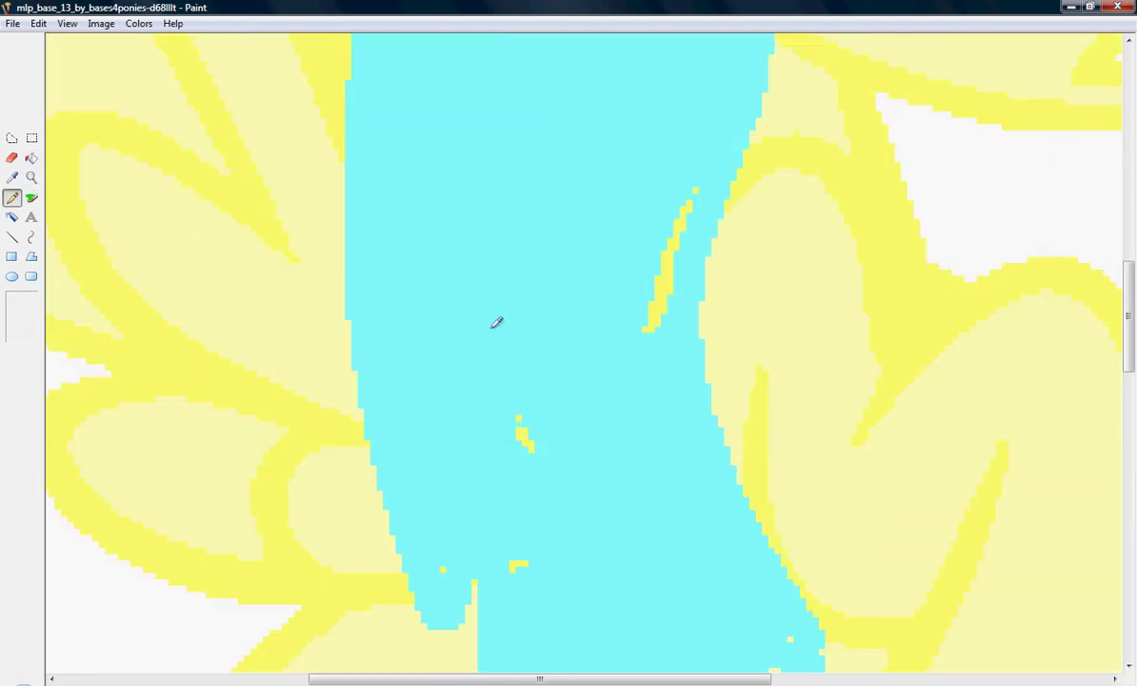
{"action": "left_click", "coordinate": [650, 303]}
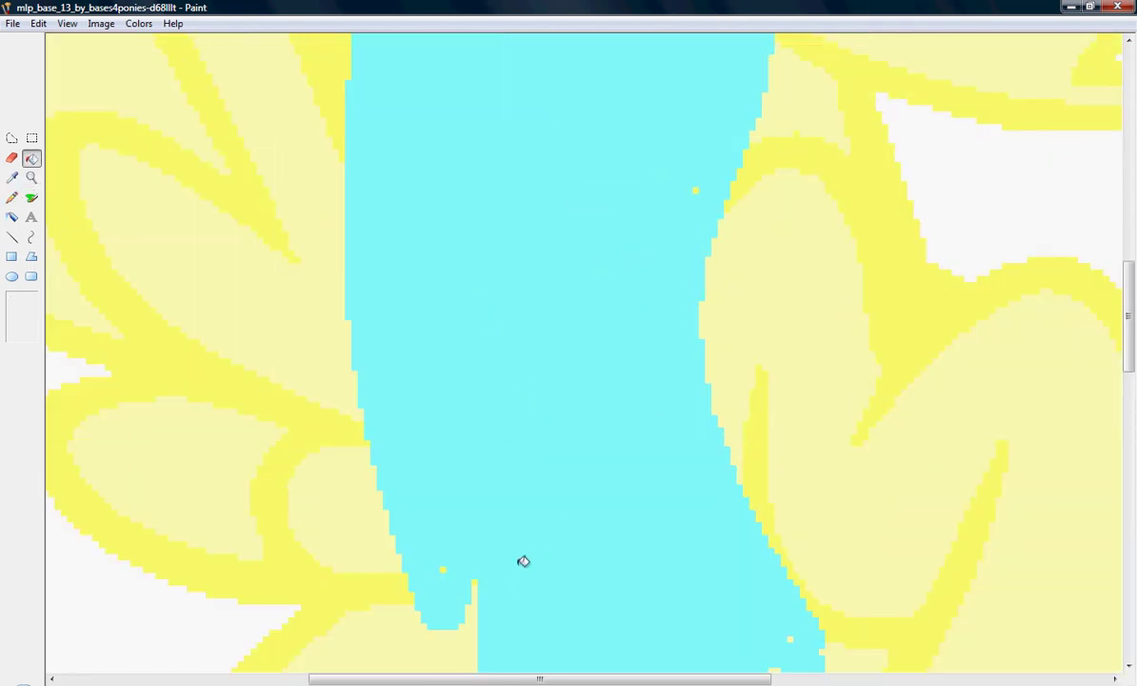
Fill the fringe over the forehead and the front lock beside the muzzle with the light cyan.
{"action": "scroll", "coordinate": [598, 505], "scroll_direction": "up", "scroll_amount": 3}
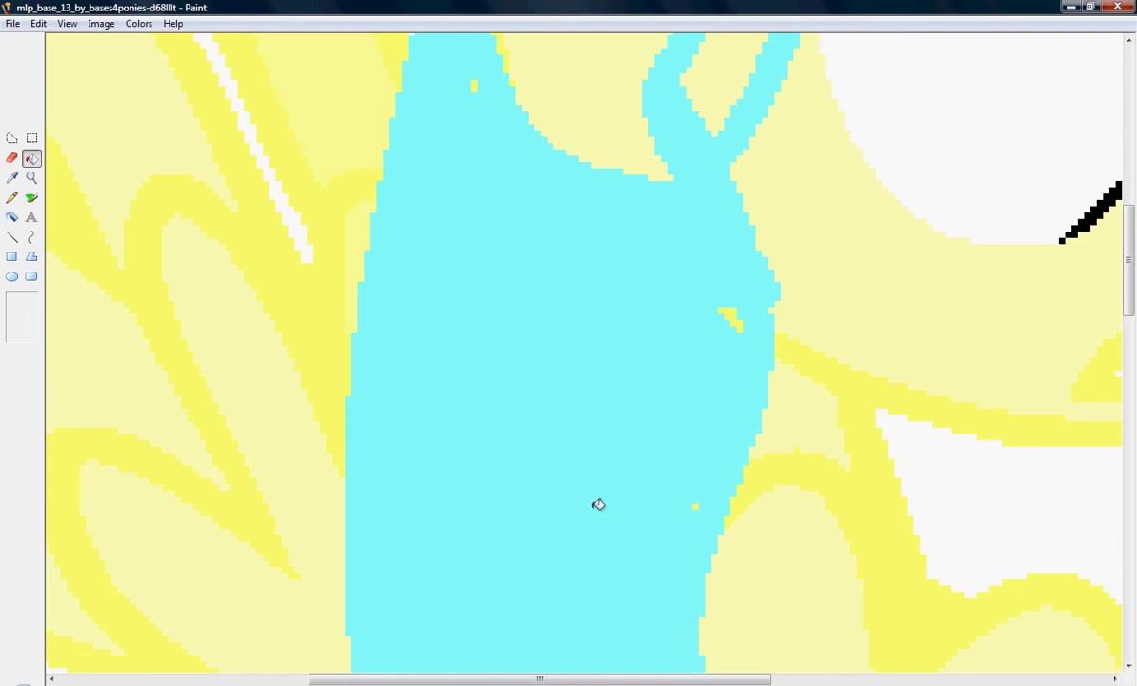
{"action": "scroll", "coordinate": [700, 504], "scroll_direction": "up", "scroll_amount": 3}
{"action": "scroll", "coordinate": [490, 398], "scroll_direction": "up", "scroll_amount": 3}
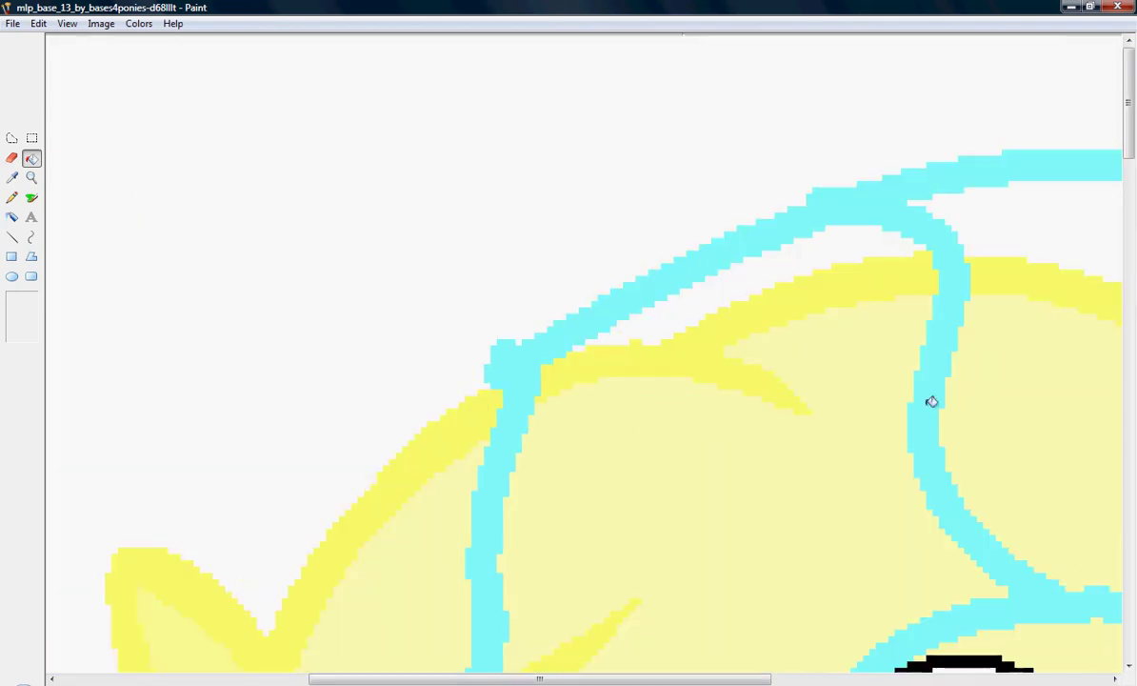
{"action": "left_click", "coordinate": [962, 362]}
{"action": "left_click", "coordinate": [32, 177]}
{"action": "left_click", "coordinate": [219, 267]}
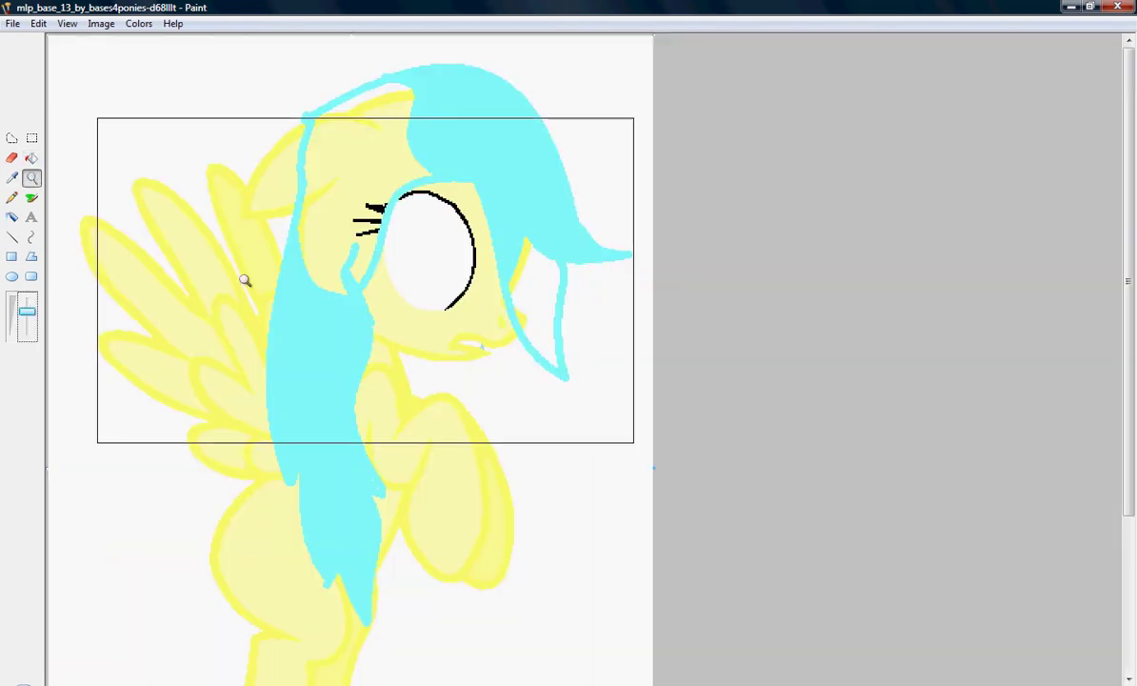
{"action": "left_click", "coordinate": [550, 302]}
{"action": "left_click", "coordinate": [892, 122]}
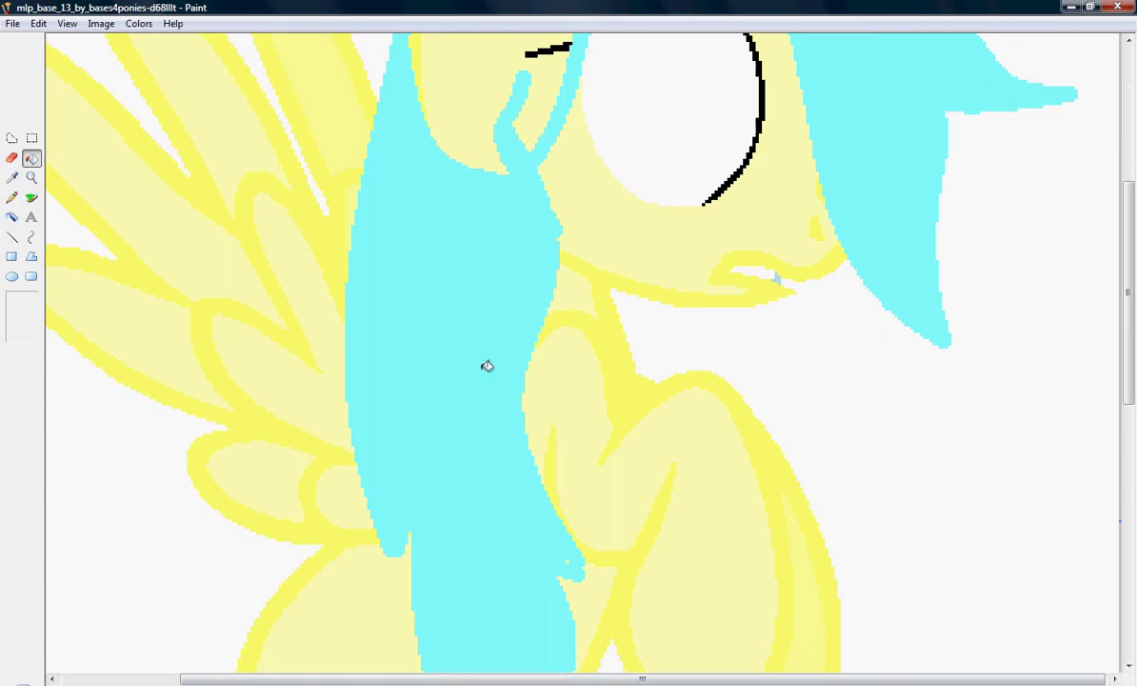
Darken the basic brown to a near-black brown and fill the pale yellow head area between the parting and the rear mane edge.
{"action": "left_click", "coordinate": [32, 179]}
{"action": "left_click", "coordinate": [24, 326]}
{"action": "left_click", "coordinate": [500, 180]}
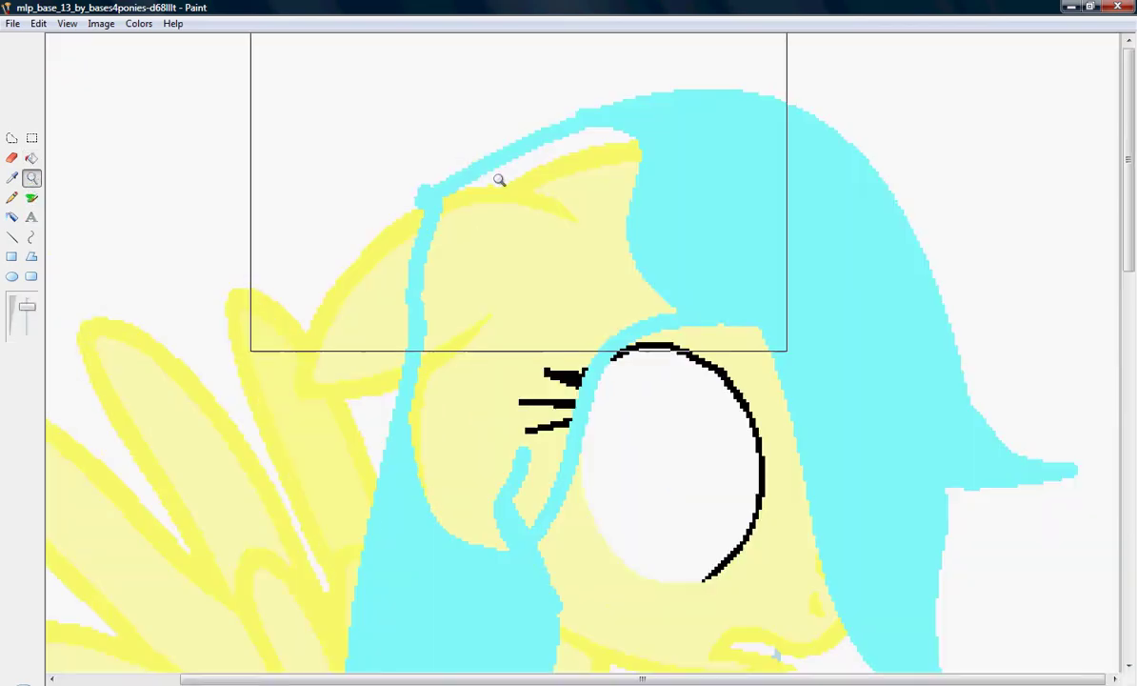
{"action": "scroll", "coordinate": [806, 584], "scroll_direction": "down", "scroll_amount": 1}
{"action": "left_click", "coordinate": [138, 23]}
{"action": "left_click", "coordinate": [162, 41]}
{"action": "left_click", "coordinate": [619, 436]}
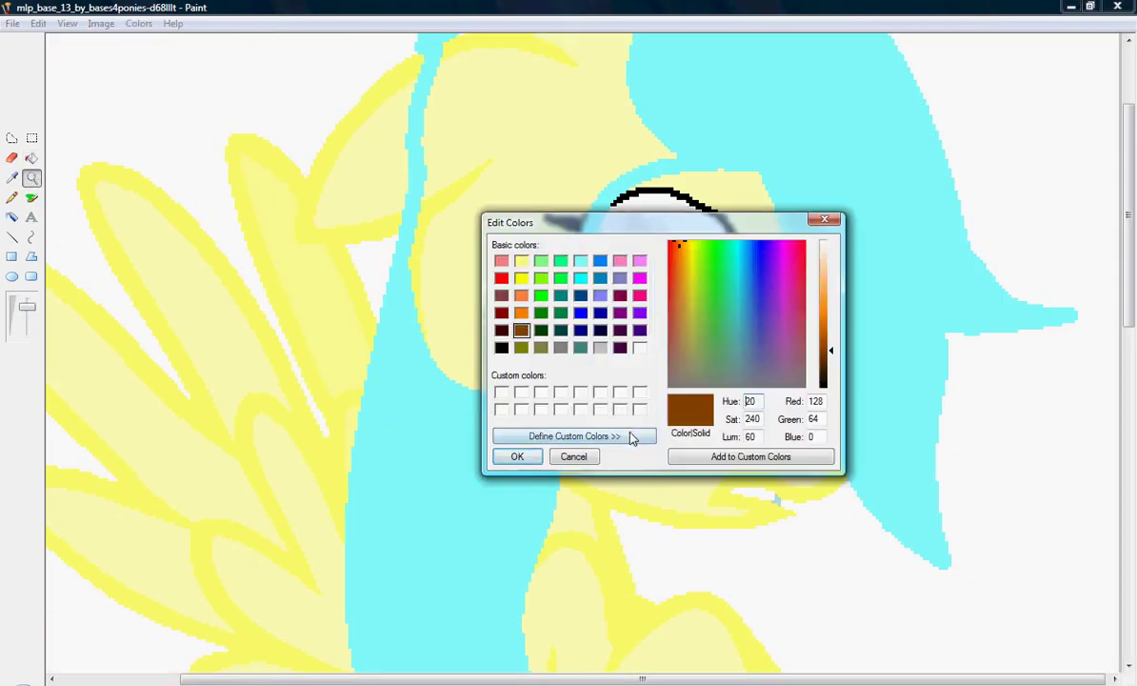
{"action": "left_click", "coordinate": [828, 373]}
{"action": "left_click", "coordinate": [518, 456]}
{"action": "left_click", "coordinate": [31, 158]}
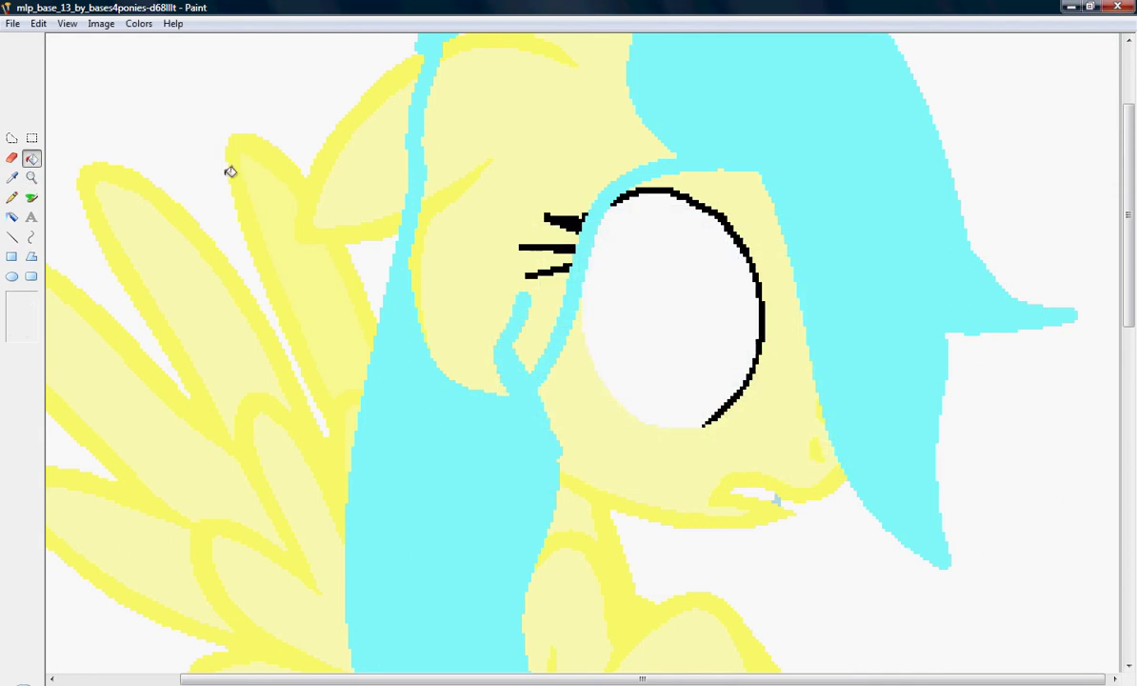
{"action": "left_click", "coordinate": [507, 127]}
Fill the yellow outline and white gap at the crown with the same dark brown and check the section's edges.
{"action": "key", "text": "ctrl+Page_Up"}
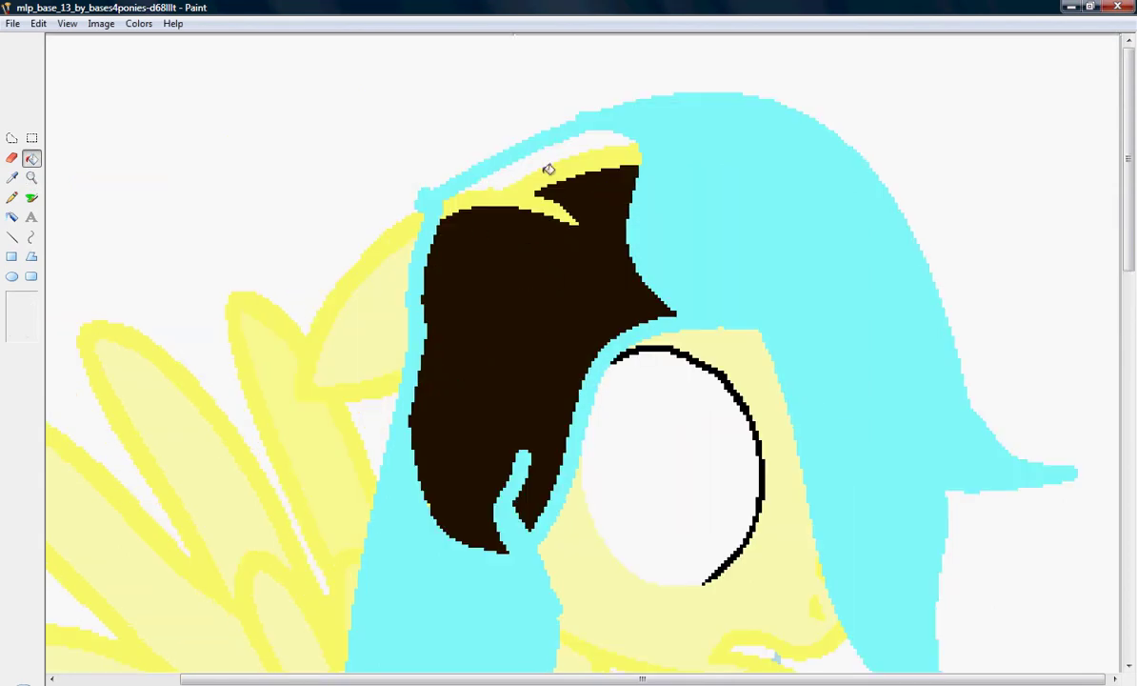
{"action": "left_click", "coordinate": [546, 169]}
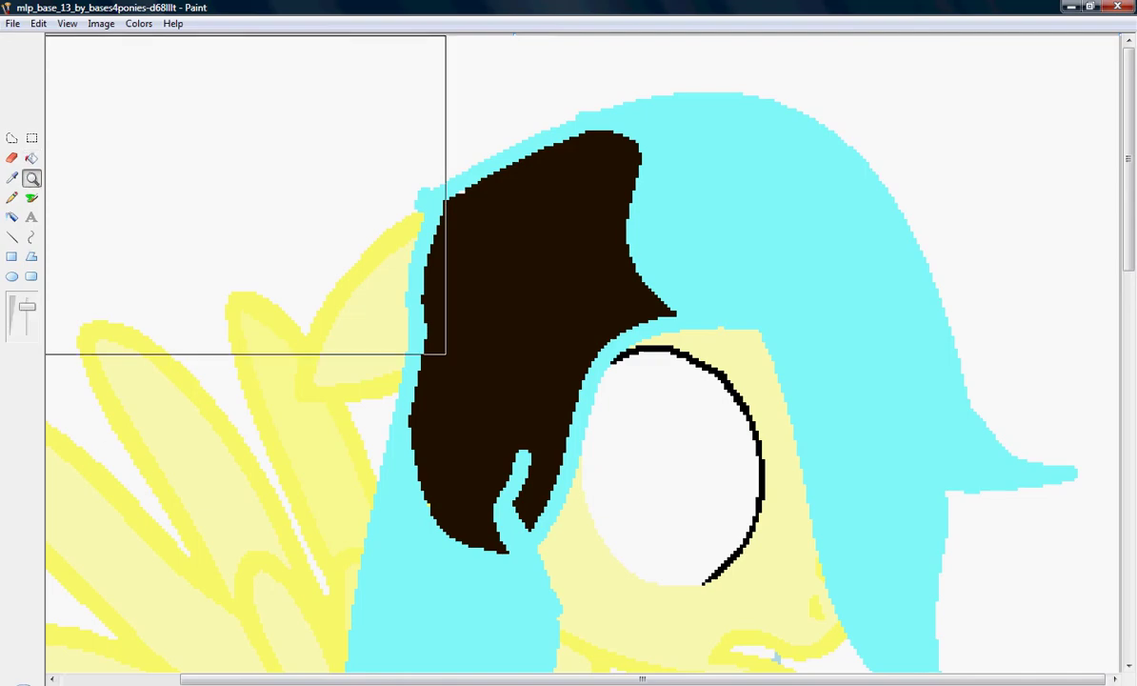
{"action": "left_click", "coordinate": [441, 335]}
{"action": "scroll", "coordinate": [524, 297], "scroll_direction": "down", "scroll_amount": 5}
Mix a paler shade of the mane's cyan and brush thin zigzag highlight strokes over the fringe and lower mane.
{"action": "left_click", "coordinate": [31, 177]}
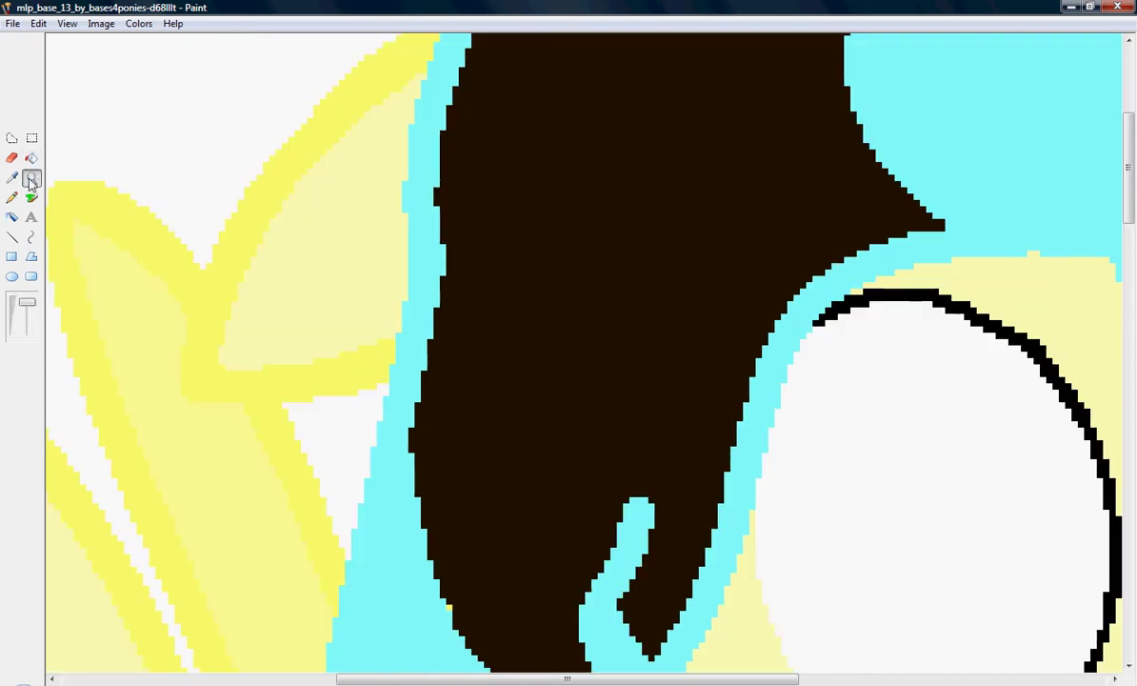
{"action": "left_click", "coordinate": [27, 316]}
{"action": "left_click", "coordinate": [259, 208]}
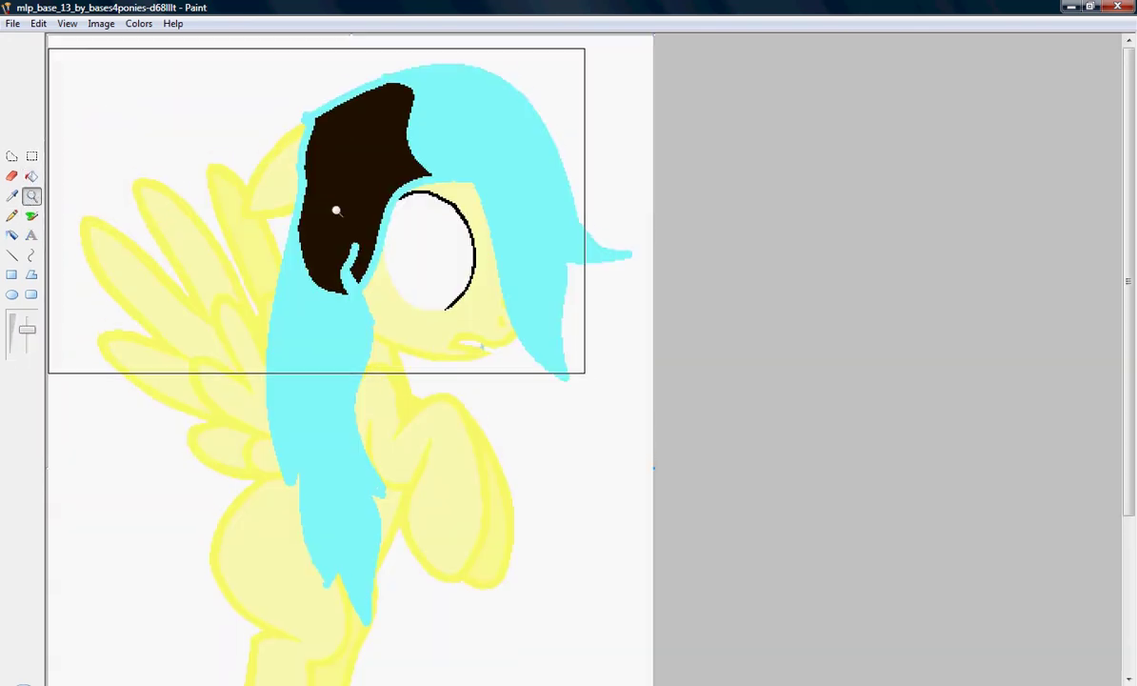
{"action": "left_click", "coordinate": [138, 24]}
{"action": "left_click", "coordinate": [156, 42]}
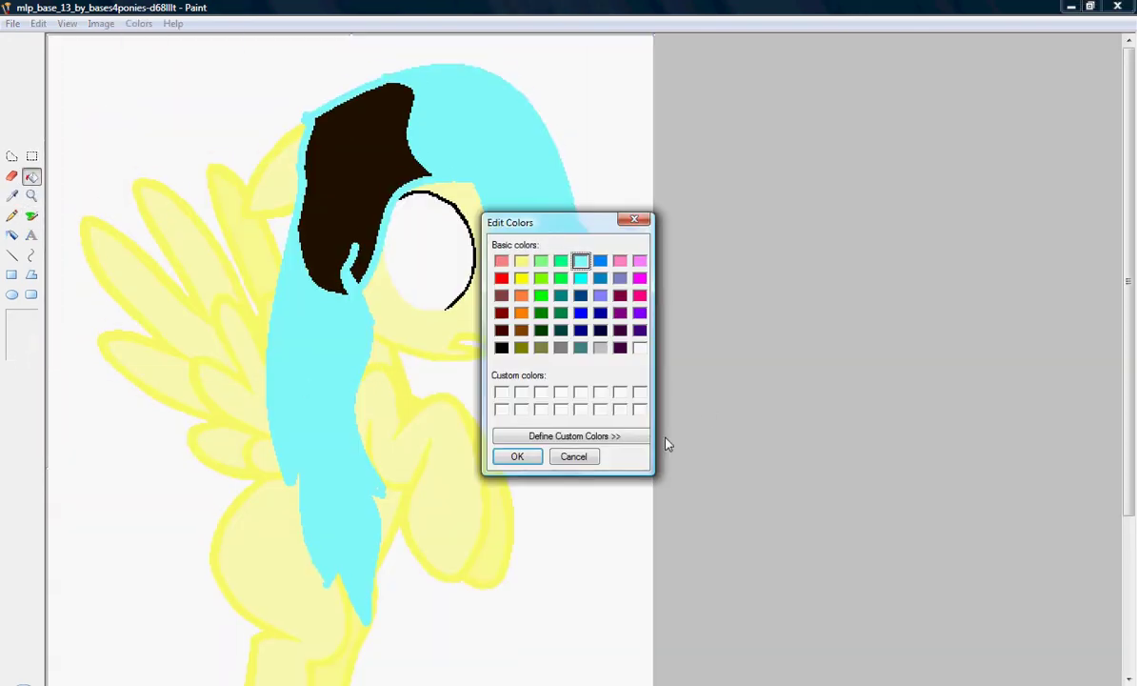
{"action": "left_click", "coordinate": [571, 434]}
{"action": "left_click_drag", "start_coordinate": [833, 279], "coordinate": [830, 249]}
{"action": "left_click", "coordinate": [515, 454]}
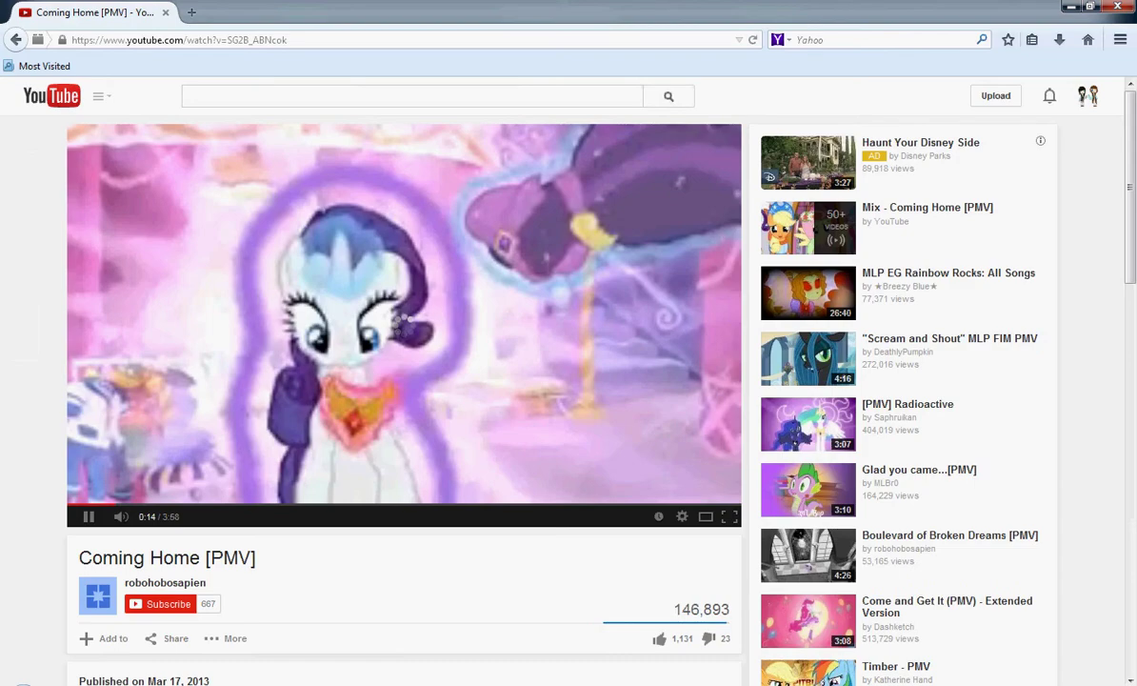
{"action": "left_click", "coordinate": [805, 494]}
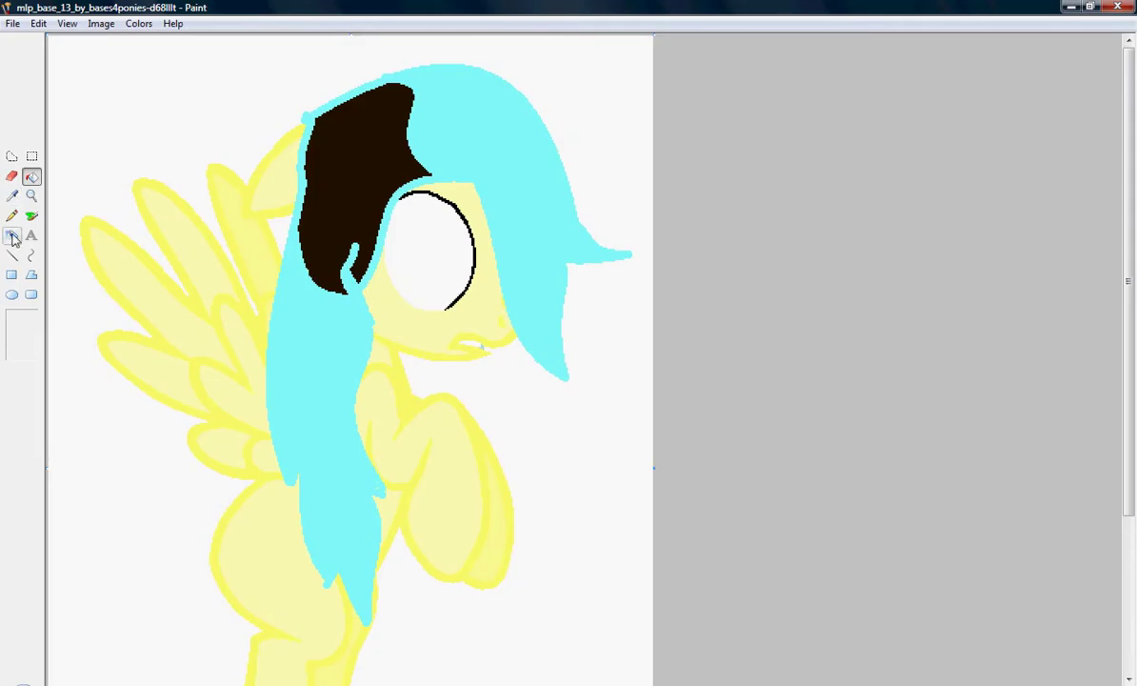
{"action": "left_click", "coordinate": [31, 216]}
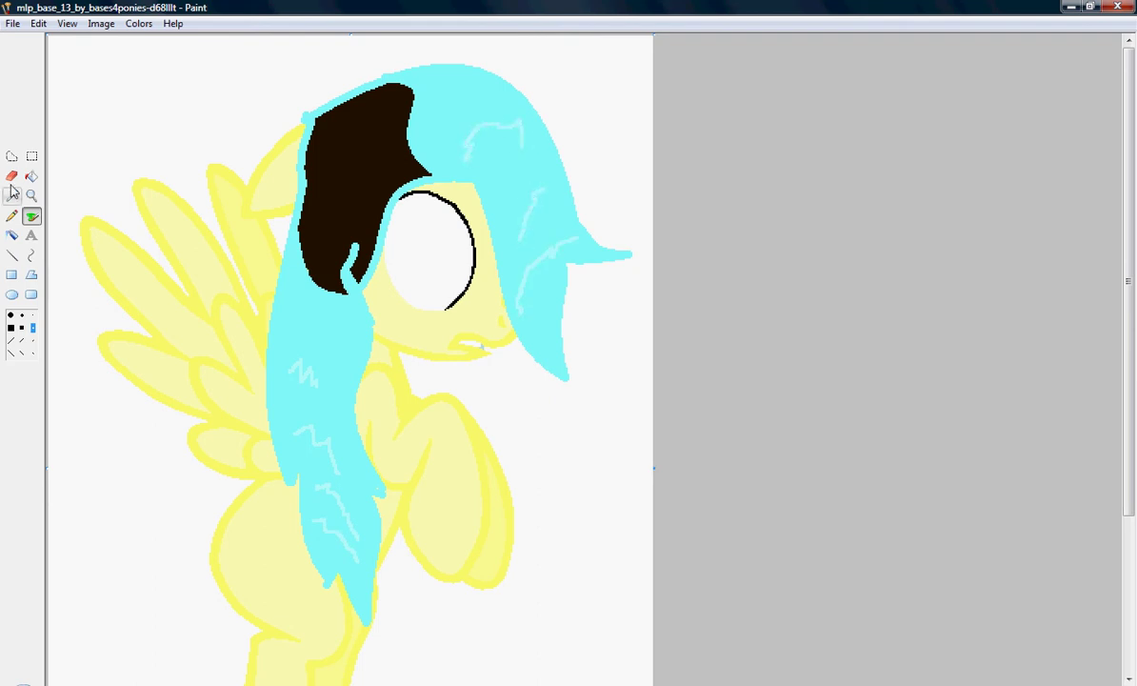
Lighten the near-black brown slightly and brush thin zigzag highlight strokes inside the dark brown mane section.
{"action": "left_click", "coordinate": [139, 23]}
{"action": "left_click", "coordinate": [164, 38]}
{"action": "left_click", "coordinate": [573, 438]}
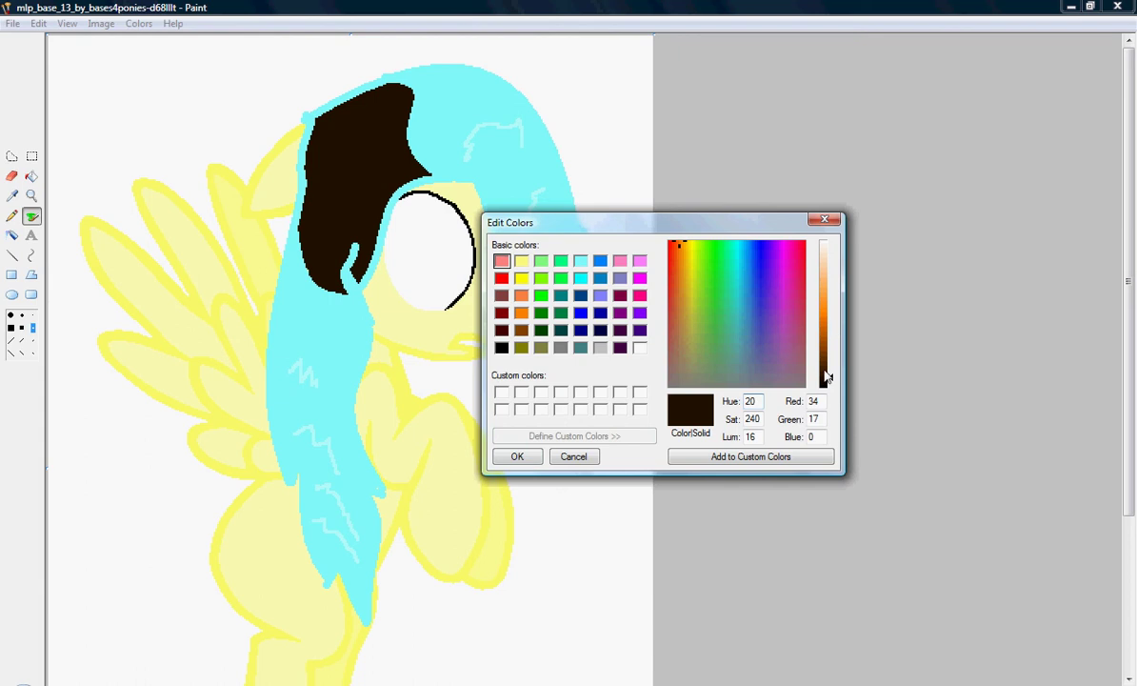
{"action": "left_click_drag", "start_coordinate": [827, 377], "coordinate": [827, 368]}
{"action": "left_click", "coordinate": [517, 457]}
{"action": "left_click_drag", "start_coordinate": [333, 209], "coordinate": [363, 219]}
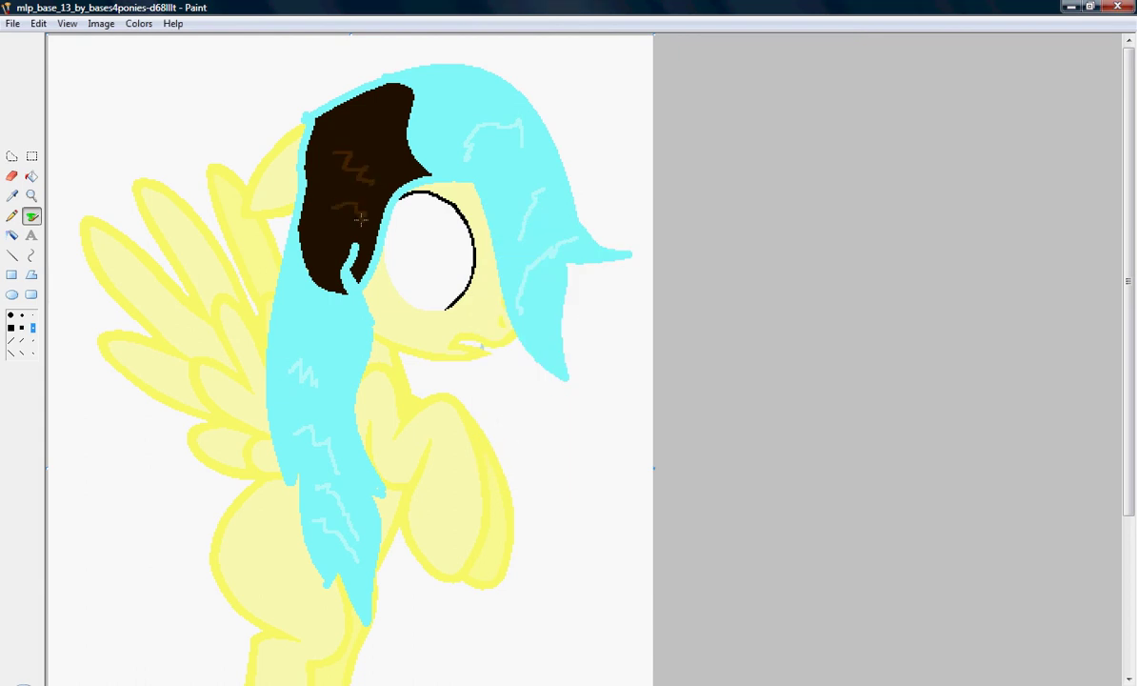
{"action": "left_click_drag", "start_coordinate": [358, 124], "coordinate": [391, 160]}
{"action": "scroll", "coordinate": [318, 173], "scroll_direction": "down", "scroll_amount": 3}
{"action": "scroll", "coordinate": [317, 173], "scroll_direction": "up", "scroll_amount": 3}
{"action": "left_click", "coordinate": [247, 117]}
{"action": "scroll", "coordinate": [229, 110], "scroll_direction": "down", "scroll_amount": 3}
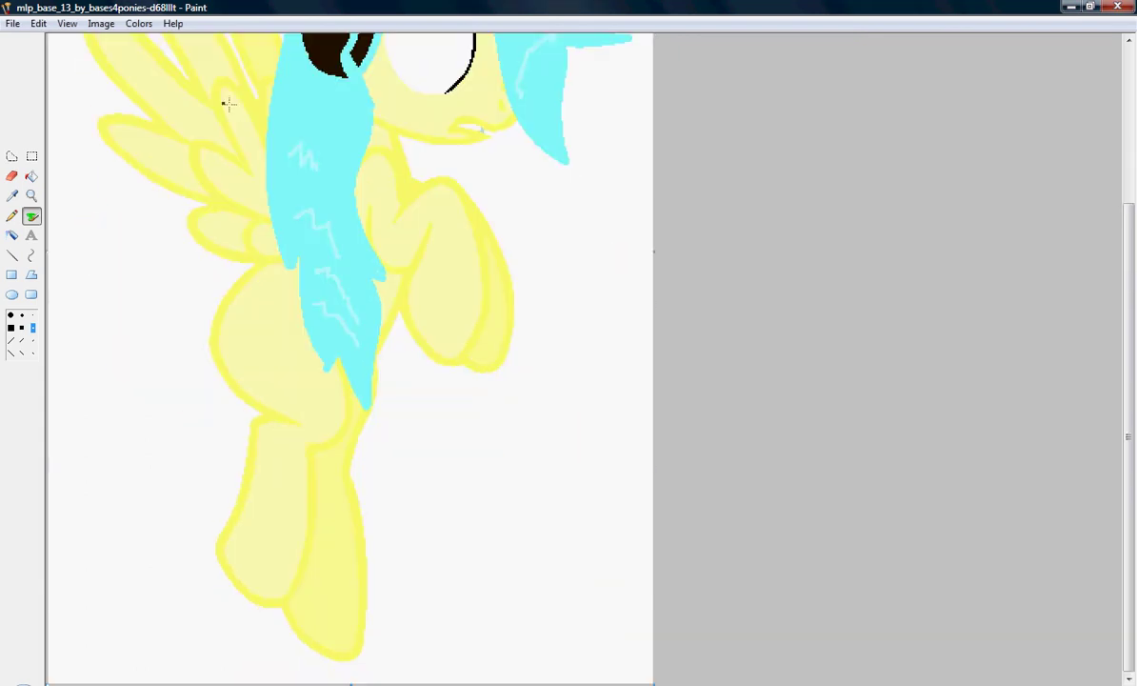
{"action": "scroll", "coordinate": [211, 96], "scroll_direction": "up", "scroll_amount": 3}
{"action": "scroll", "coordinate": [203, 61], "scroll_direction": "down", "scroll_amount": 3}
{"action": "scroll", "coordinate": [419, 224], "scroll_direction": "up", "scroll_amount": 3}
Extend the canvas on the pony's facing side to a little more than double its width.
{"action": "left_click", "coordinate": [31, 195]}
{"action": "left_click", "coordinate": [26, 340]}
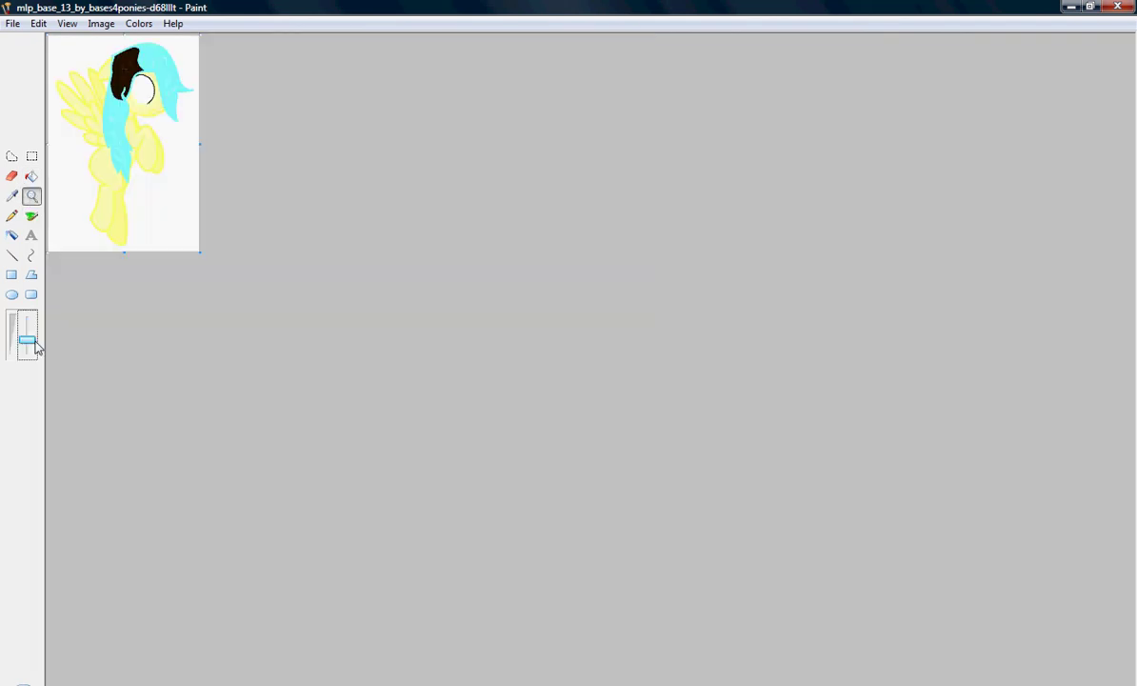
{"action": "left_click", "coordinate": [27, 334]}
{"action": "mouse_move", "coordinate": [353, 254]}
{"action": "left_mouse_down"}
{"action": "mouse_move", "coordinate": [528, 241]}
{"action": "mouse_move", "coordinate": [727, 253]}
{"action": "left_mouse_up"}
Add the light cyan text "Im coming home." in the blank area beside the pony's head.
{"action": "left_click", "coordinate": [32, 217]}
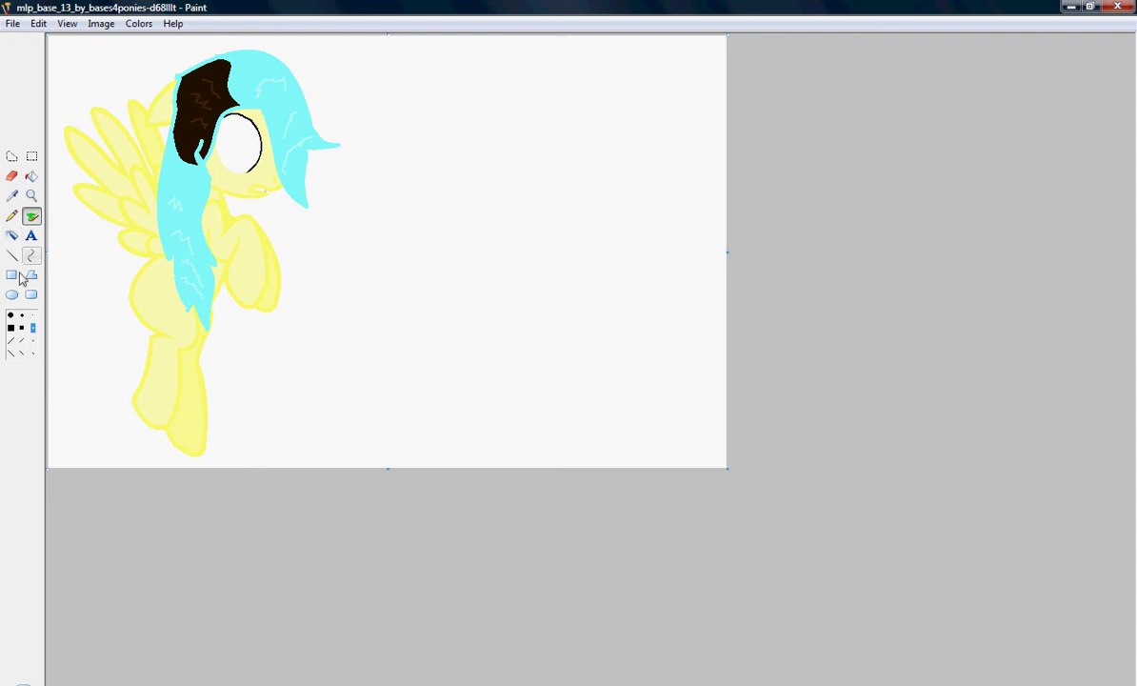
{"action": "left_click", "coordinate": [31, 235]}
{"action": "left_click_drag", "start_coordinate": [428, 85], "coordinate": [522, 137]}
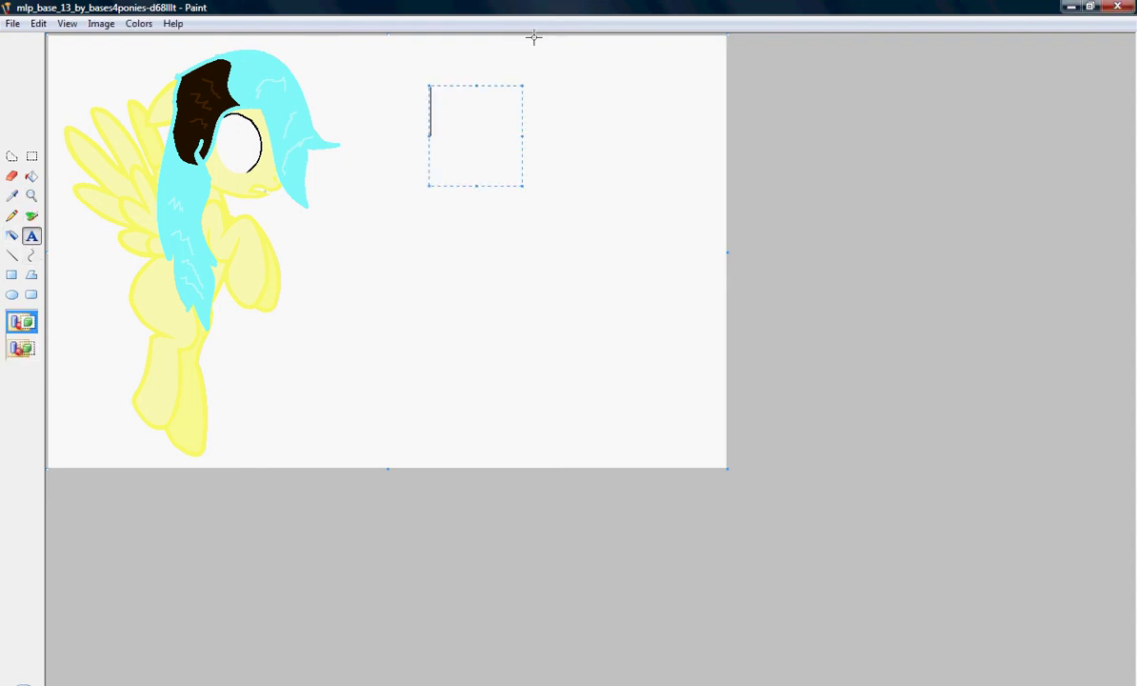
{"action": "type", "text": "Im coming home."}
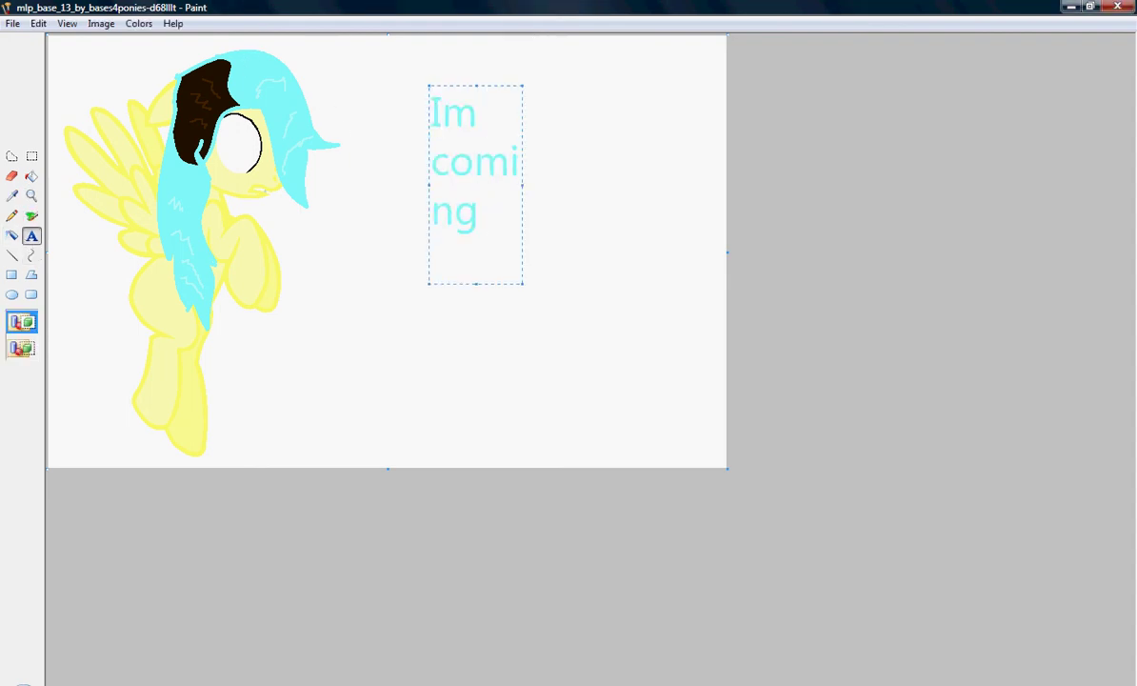
Rejoin the split words by moving "ng" beside "comi" and "e." beside "hom", using a transparent selection.
{"action": "left_click", "coordinate": [12, 155]}
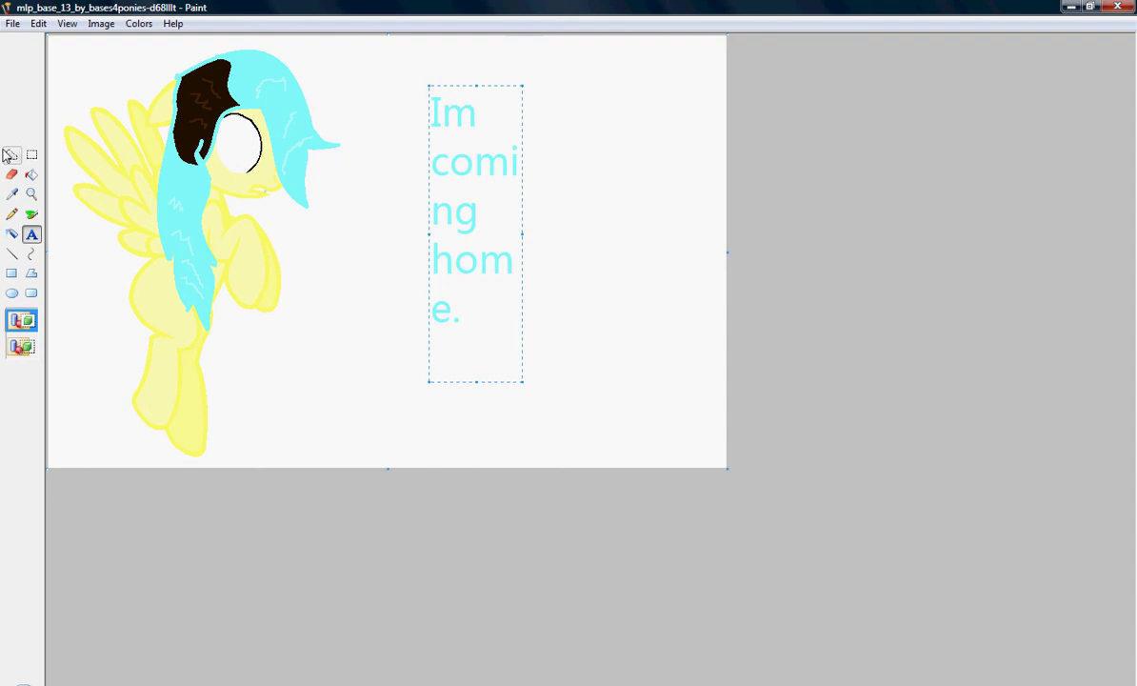
{"action": "mouse_move", "coordinate": [510, 203]}
{"action": "left_mouse_down"}
{"action": "mouse_move", "coordinate": [437, 234]}
{"action": "mouse_move", "coordinate": [448, 211]}
{"action": "mouse_move", "coordinate": [560, 167]}
{"action": "mouse_move", "coordinate": [564, 178]}
{"action": "left_mouse_up"}
{"action": "left_click", "coordinate": [22, 345]}
{"action": "left_click", "coordinate": [11, 155]}
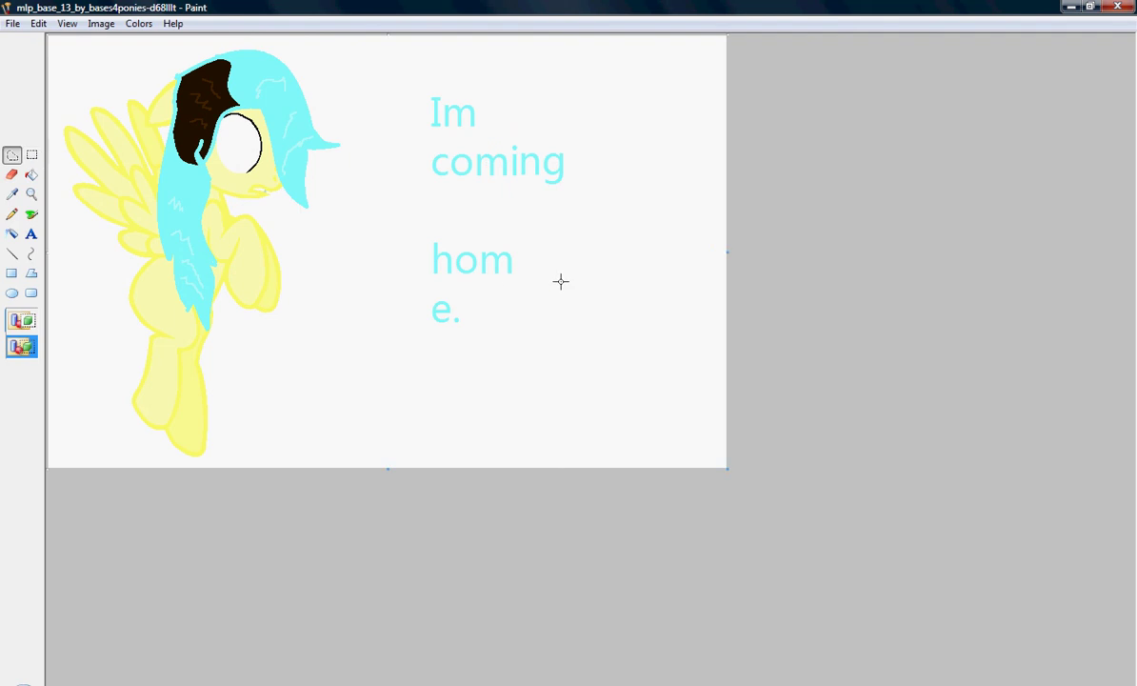
{"action": "mouse_move", "coordinate": [416, 278]}
{"action": "left_mouse_down"}
{"action": "mouse_move", "coordinate": [437, 301]}
{"action": "mouse_move", "coordinate": [534, 277]}
{"action": "left_mouse_up"}
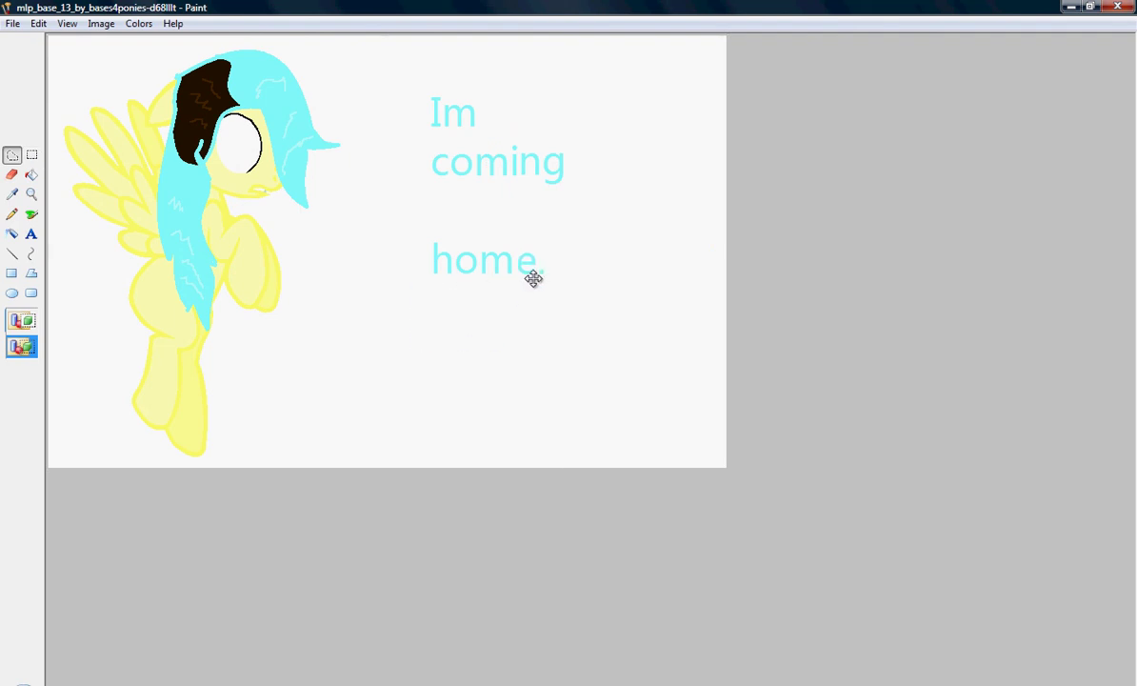
Move the word "home." up beside "coming" so both words share one line.
{"action": "left_click", "coordinate": [11, 155]}
{"action": "mouse_move", "coordinate": [434, 241]}
{"action": "left_mouse_down"}
{"action": "mouse_move", "coordinate": [528, 223]}
{"action": "mouse_move", "coordinate": [431, 228]}
{"action": "left_mouse_up"}
{"action": "mouse_move", "coordinate": [461, 247]}
{"action": "left_mouse_down"}
{"action": "mouse_move", "coordinate": [623, 169]}
{"action": "mouse_move", "coordinate": [605, 153]}
{"action": "left_mouse_up"}
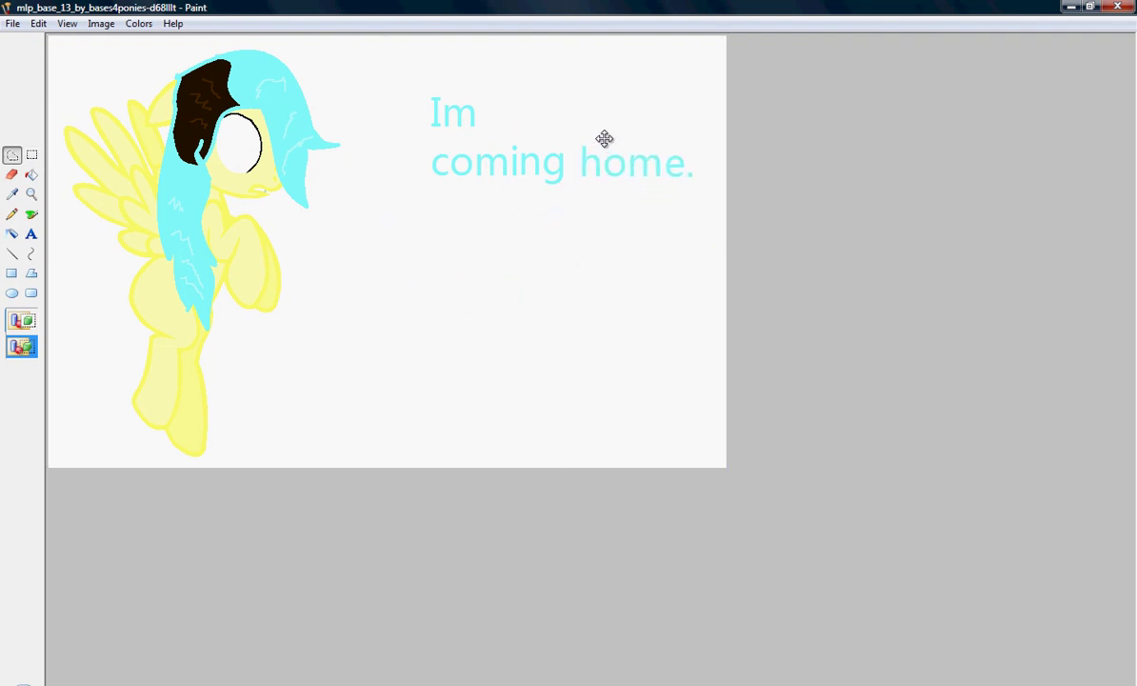
Reposition the "coming home." line slightly higher and place "Im" in front of it to form a single line.
{"action": "left_click", "coordinate": [31, 155]}
{"action": "left_click_drag", "start_coordinate": [413, 136], "coordinate": [721, 248]}
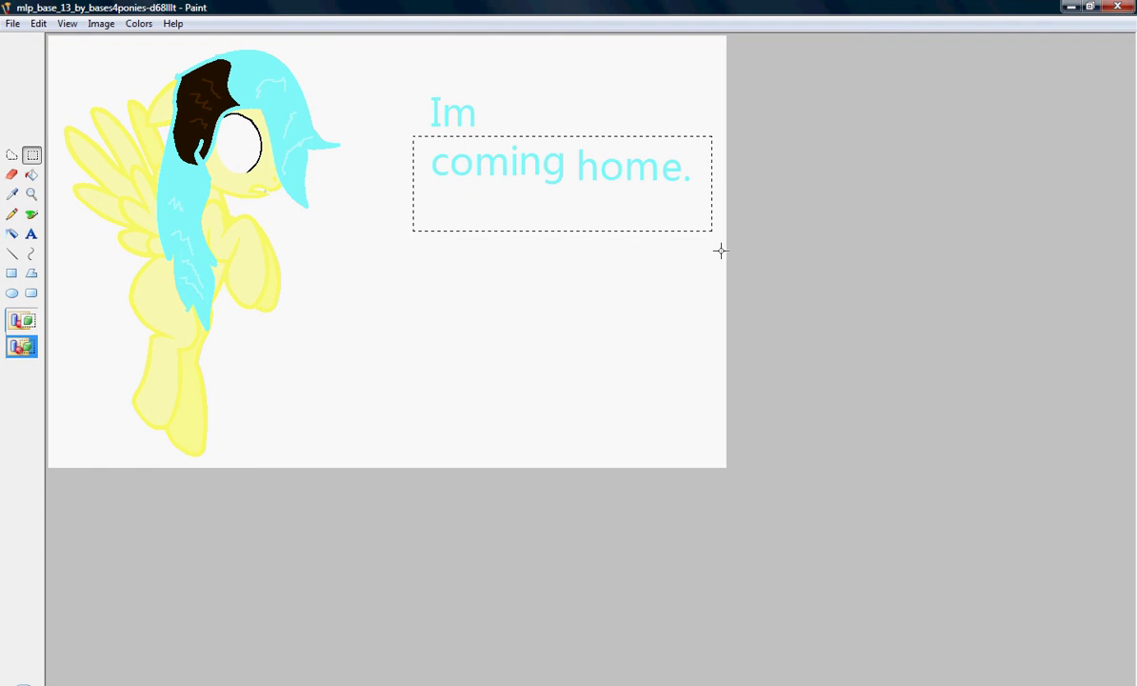
{"action": "left_click_drag", "start_coordinate": [600, 225], "coordinate": [561, 186]}
{"action": "left_click_drag", "start_coordinate": [507, 160], "coordinate": [564, 165]}
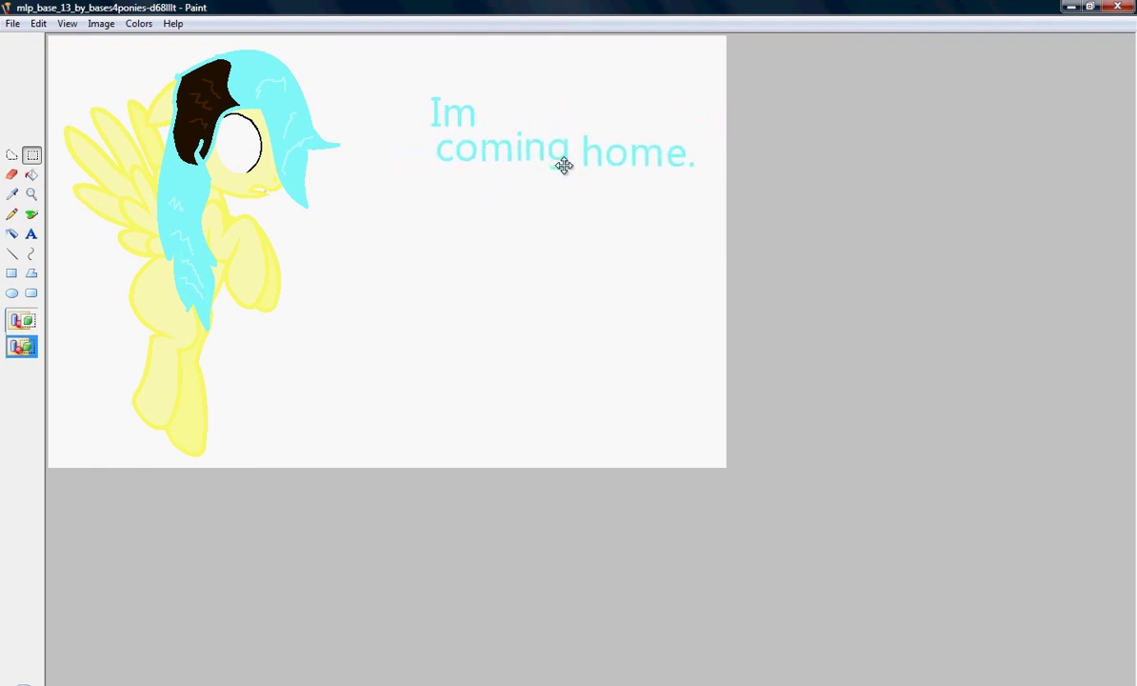
{"action": "left_click", "coordinate": [12, 155]}
{"action": "mouse_move", "coordinate": [424, 87]}
{"action": "left_mouse_down"}
{"action": "mouse_move", "coordinate": [448, 138]}
{"action": "mouse_move", "coordinate": [417, 86]}
{"action": "mouse_move", "coordinate": [420, 144]}
{"action": "mouse_move", "coordinate": [400, 153]}
{"action": "left_mouse_up"}
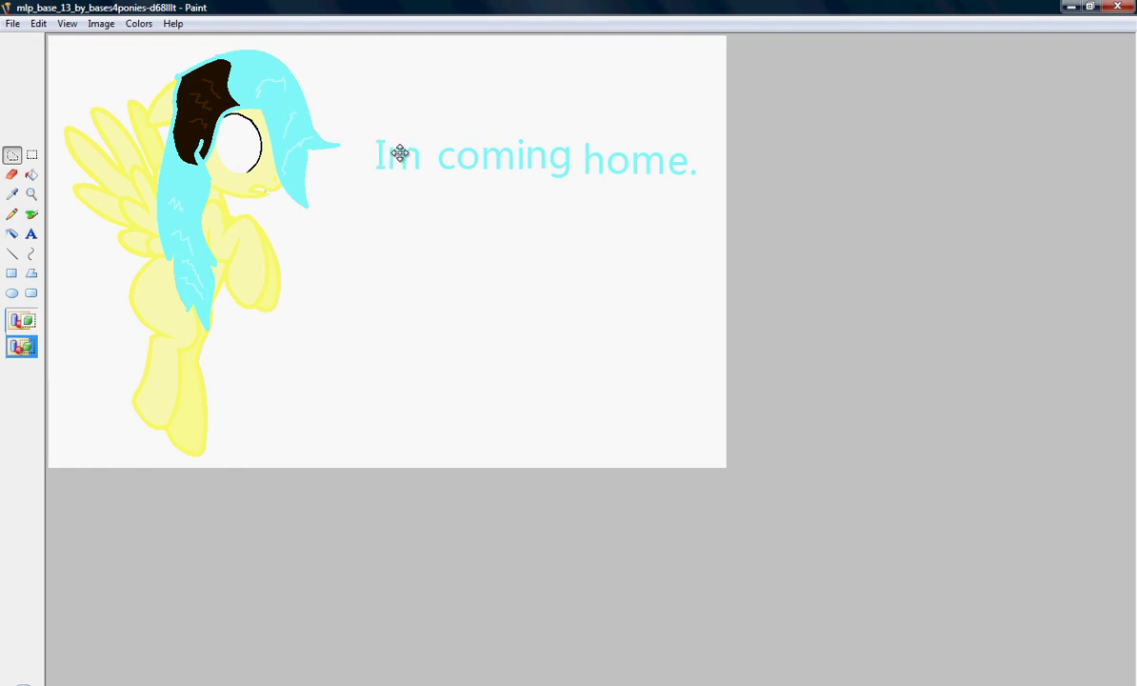
Try to brush a V-shaped light cyan speech pointer between the pony's muzzle and the text with a slanted brush.
{"action": "left_click", "coordinate": [14, 194]}
{"action": "left_click", "coordinate": [252, 112]}
{"action": "left_click", "coordinate": [10, 337]}
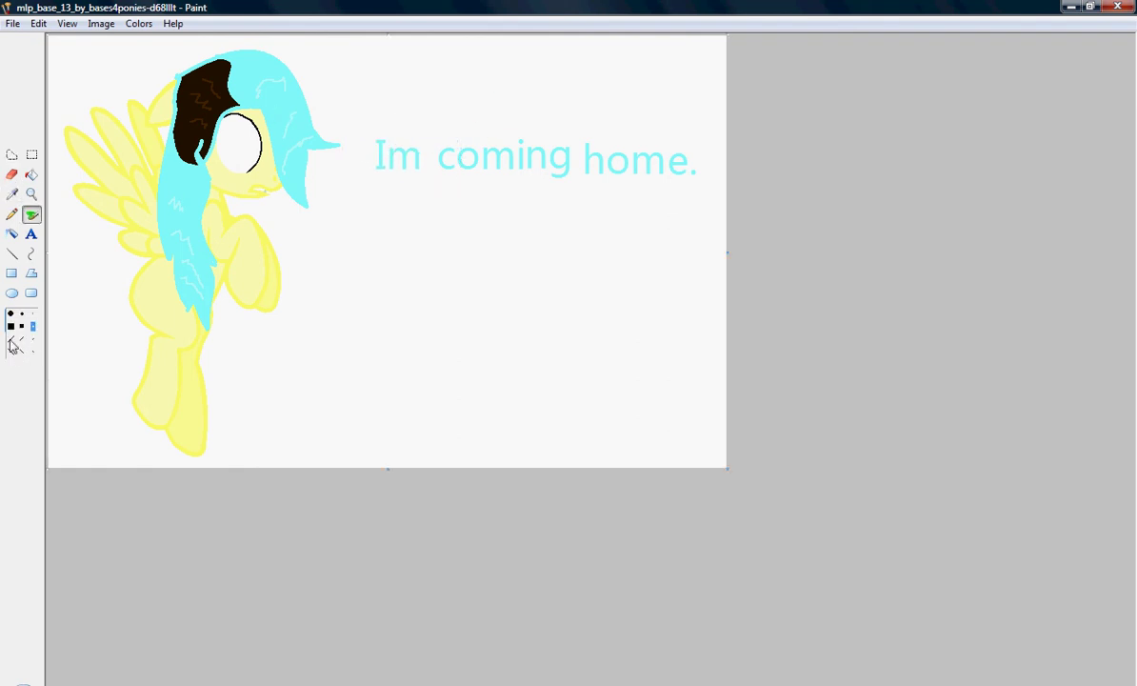
{"action": "mouse_move", "coordinate": [355, 160]}
{"action": "left_mouse_down"}
{"action": "mouse_move", "coordinate": [321, 207]}
{"action": "mouse_move", "coordinate": [367, 190]}
{"action": "left_mouse_up"}
Erase the brushed speech pointer strokes between the muzzle and the text.
{"action": "left_click", "coordinate": [31, 193]}
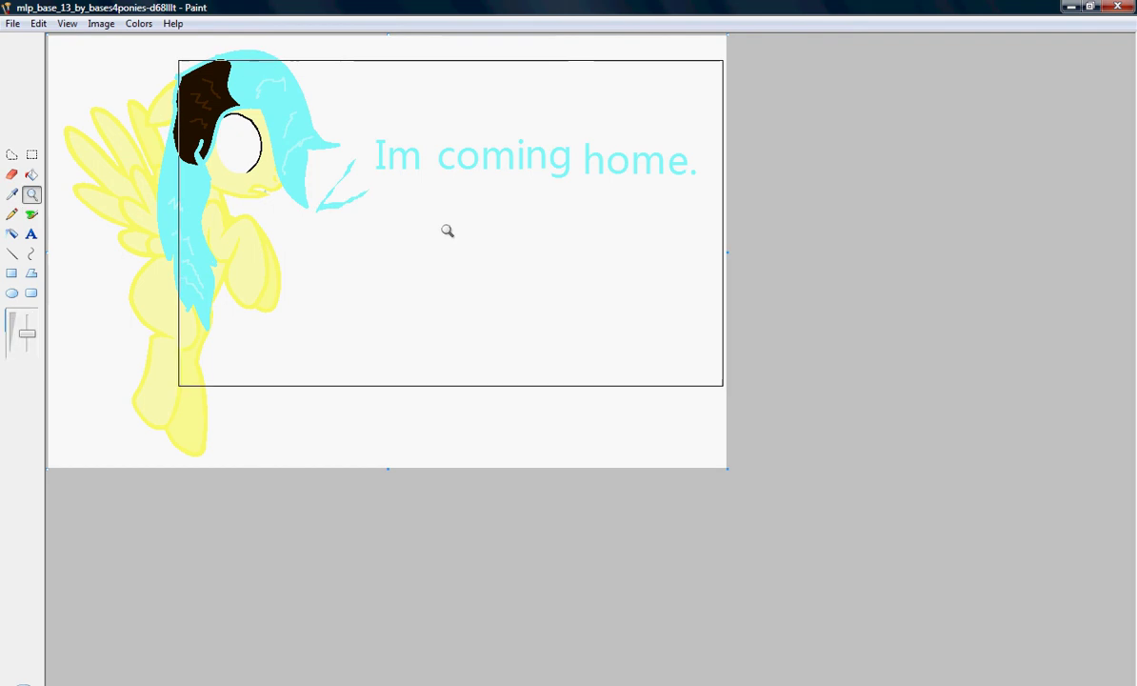
{"action": "left_click", "coordinate": [447, 229]}
{"action": "scroll", "coordinate": [392, 279], "scroll_direction": "down", "scroll_amount": 3}
{"action": "left_click", "coordinate": [12, 175]}
{"action": "mouse_move", "coordinate": [578, 92]}
{"action": "left_mouse_down"}
{"action": "mouse_move", "coordinate": [500, 283]}
{"action": "mouse_move", "coordinate": [443, 298]}
{"action": "left_mouse_up"}
Draw a V-shaped speech pointer from two thin straight cyan lines between the pony's muzzle and the text.
{"action": "left_click", "coordinate": [12, 253]}
{"action": "mouse_move", "coordinate": [650, 134]}
{"action": "left_mouse_down"}
{"action": "mouse_move", "coordinate": [543, 211]}
{"action": "mouse_move", "coordinate": [503, 274]}
{"action": "left_mouse_up"}
{"action": "left_click_drag", "start_coordinate": [505, 272], "coordinate": [667, 192]}
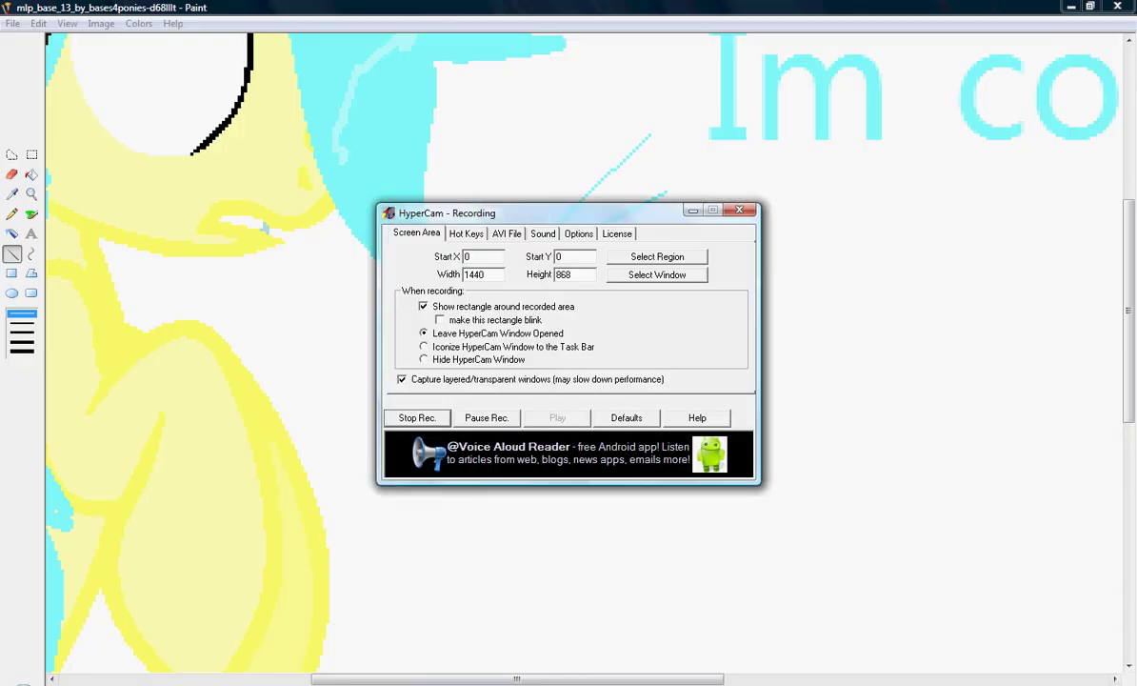
{"action": "left_click", "coordinate": [32, 195]}
{"action": "left_click_drag", "start_coordinate": [28, 320], "coordinate": [28, 334]}
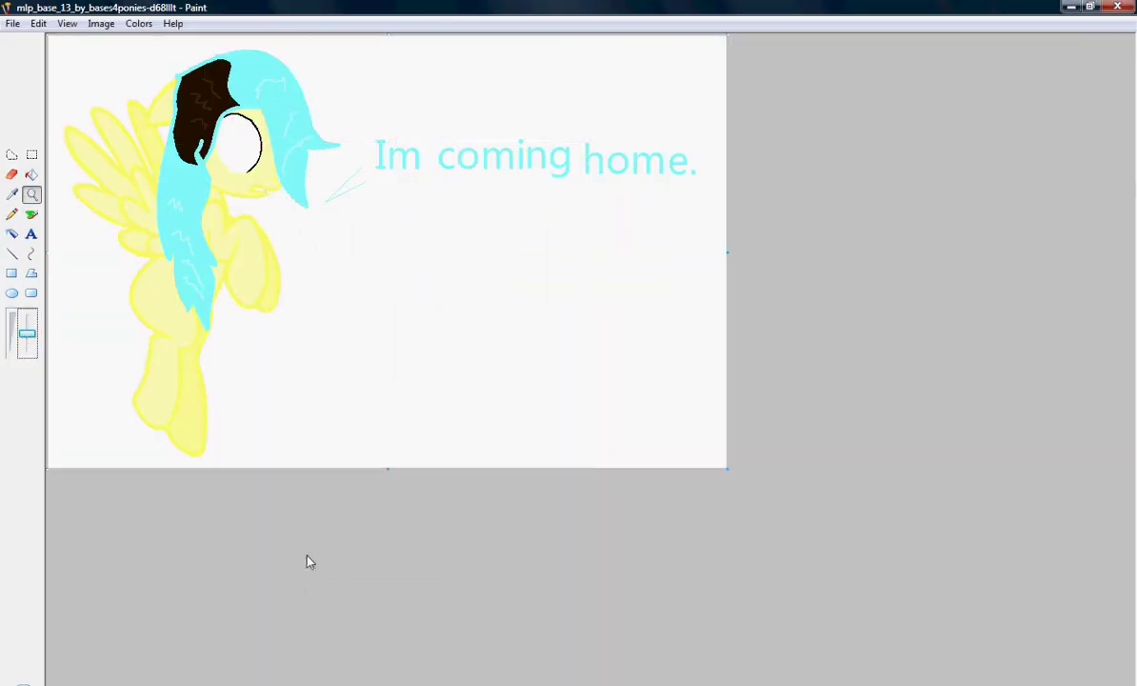
{"action": "left_click", "coordinate": [376, 684]}
{"action": "left_click", "coordinate": [376, 635]}
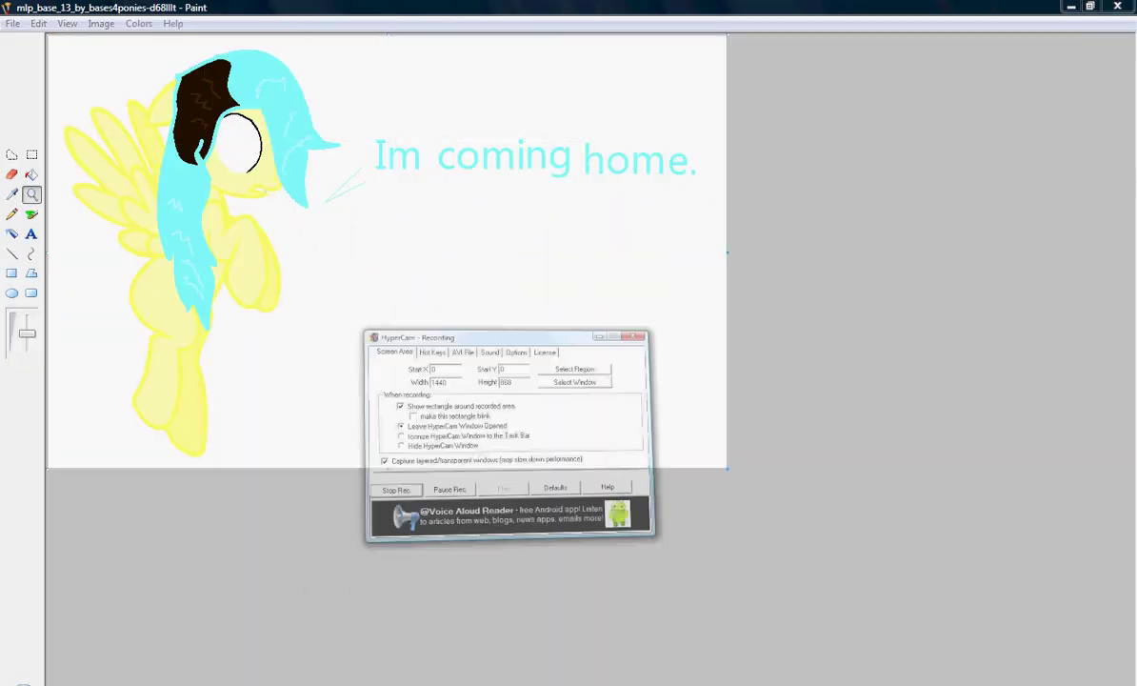